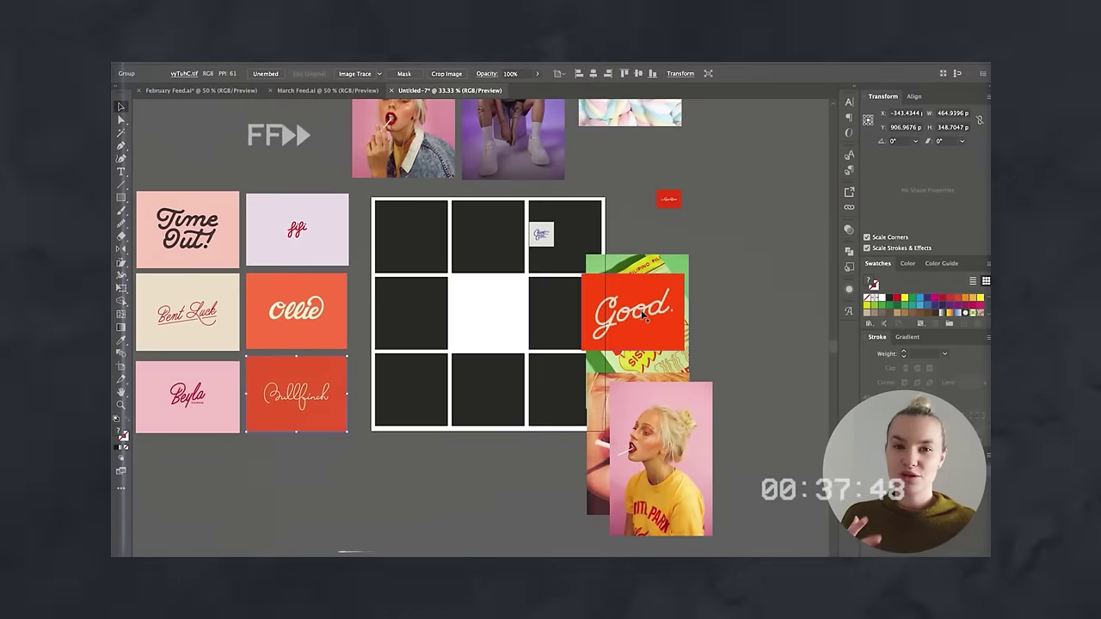
Hide all panels and fit the portfolio artboards to the window.
key("Tab")
key("super+0")
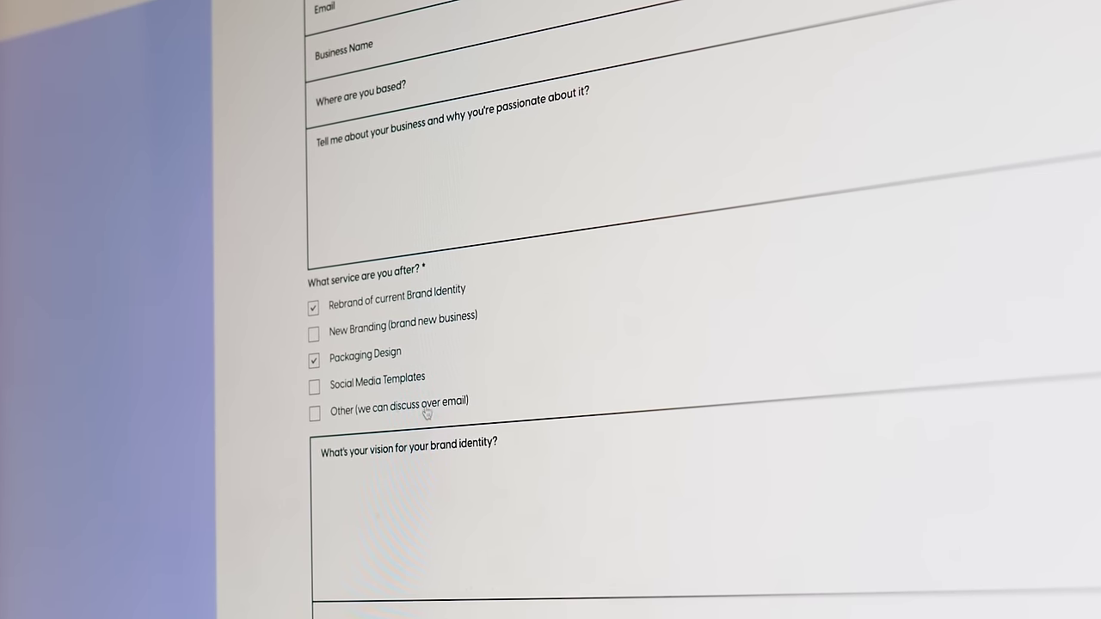
scroll(428, 413, "down", 3)
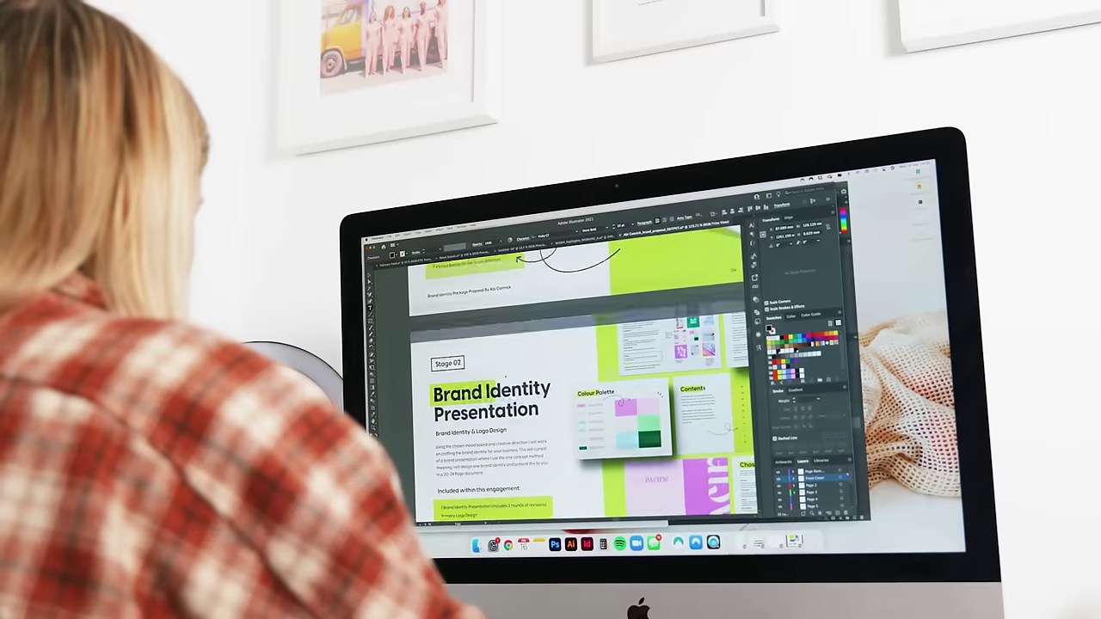
Complete the last bullet so it reads 'Mockups (brand in action)'.
scroll(559, 378, "down", 3)
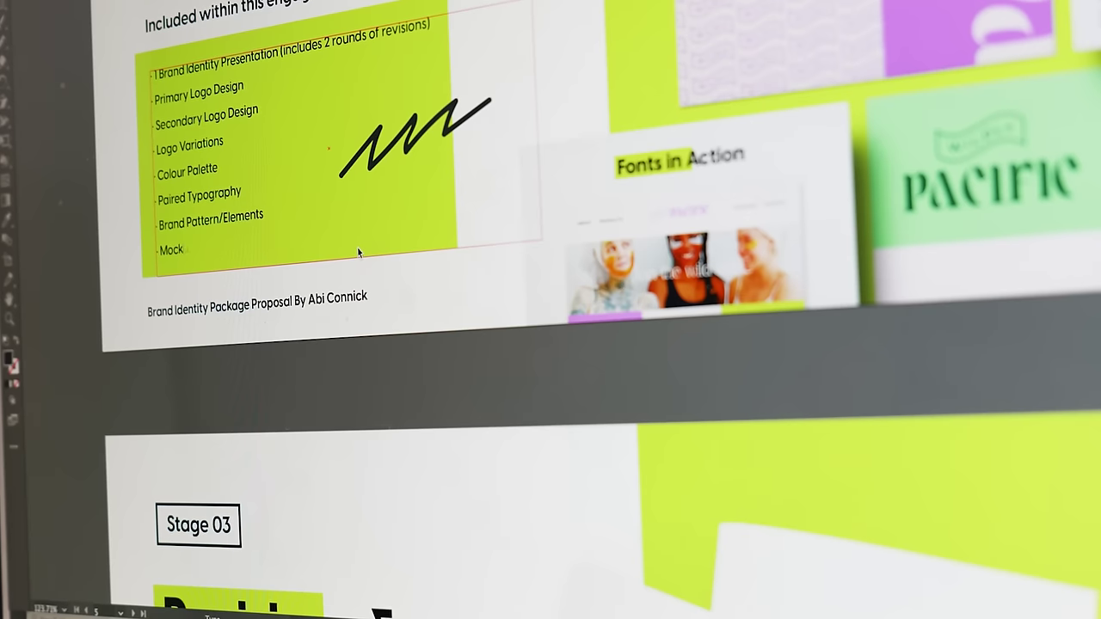
type("ups (brand")
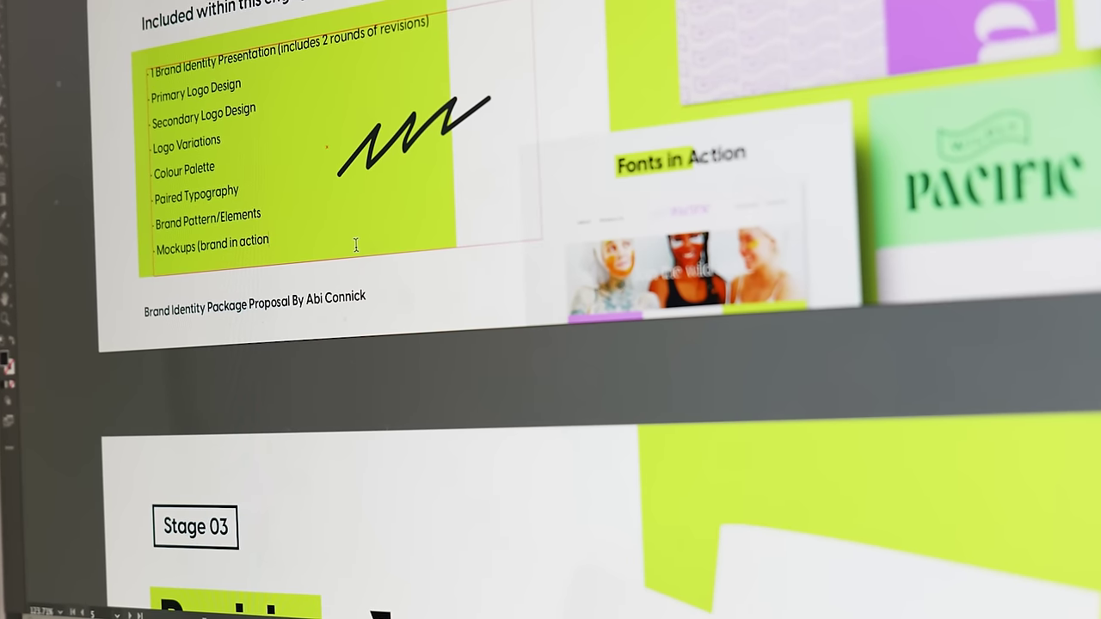
scroll(432, 339, "down", 5)
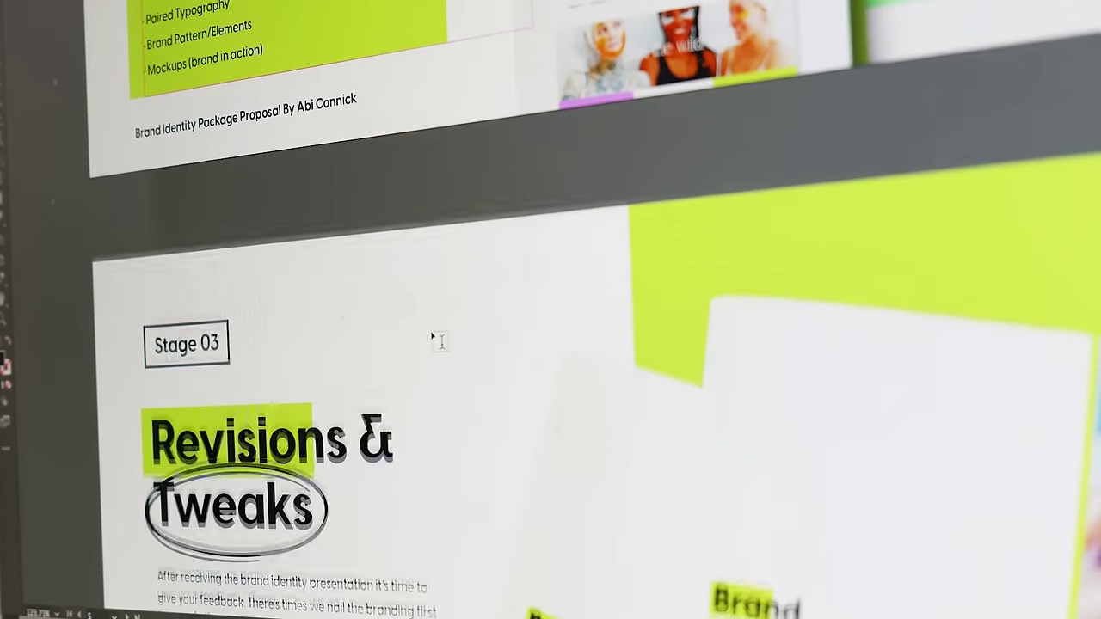
scroll(439, 341, "down", 2)
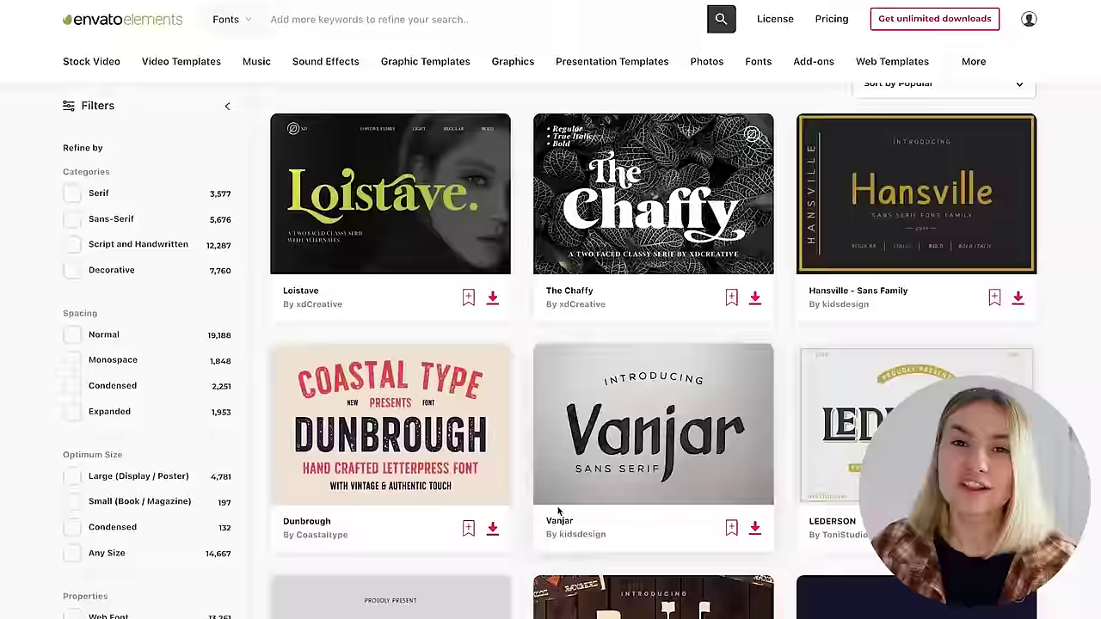
Open the Dunbrough font's preview in Envato Elements and download it.
left_click(517, 416)
left_click(325, 75)
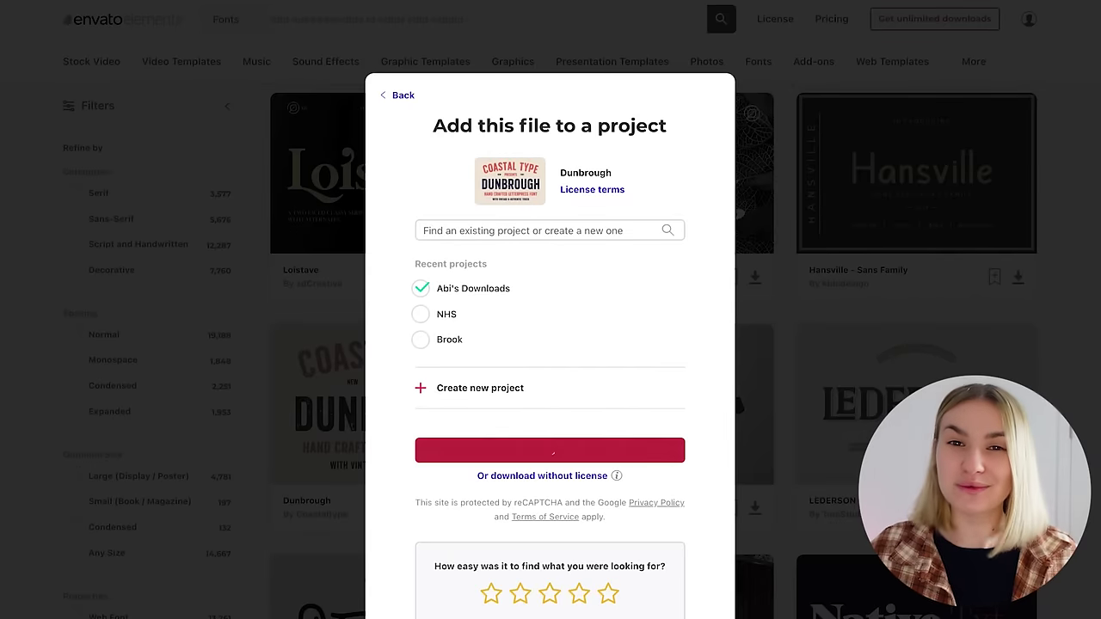
scroll(654, 351, "down", 9)
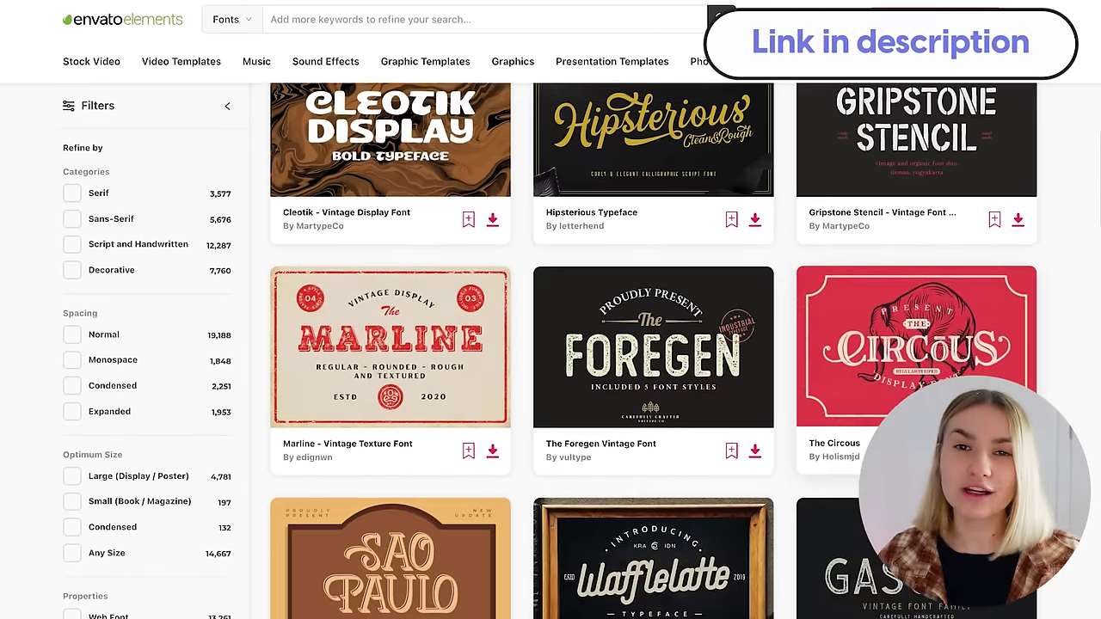
scroll(654, 350, "down", 4)
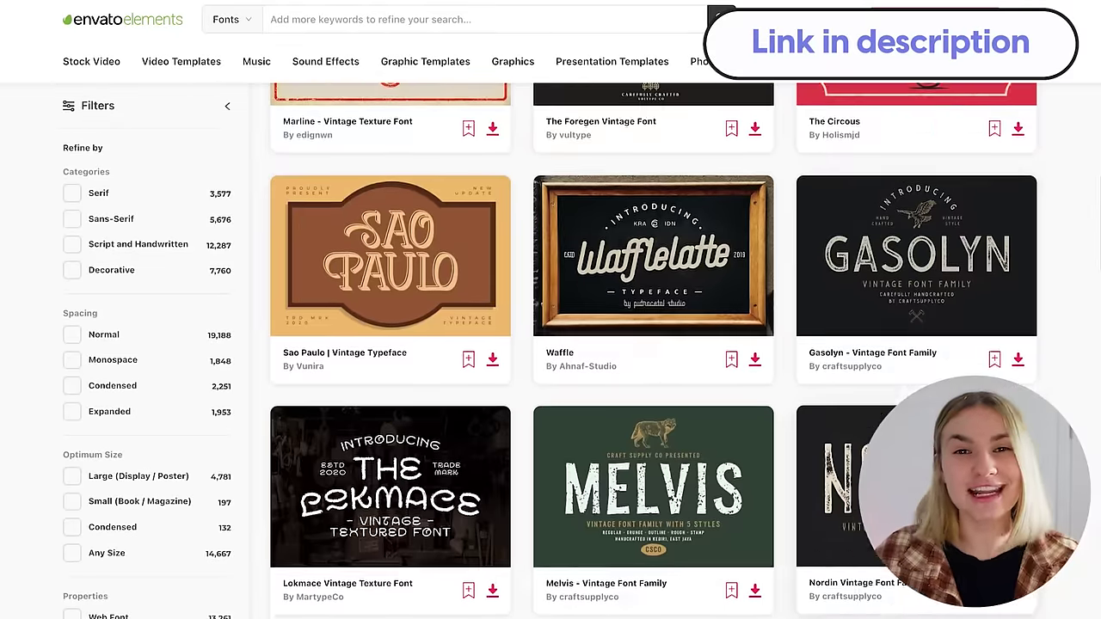
scroll(653, 350, "down", 8)
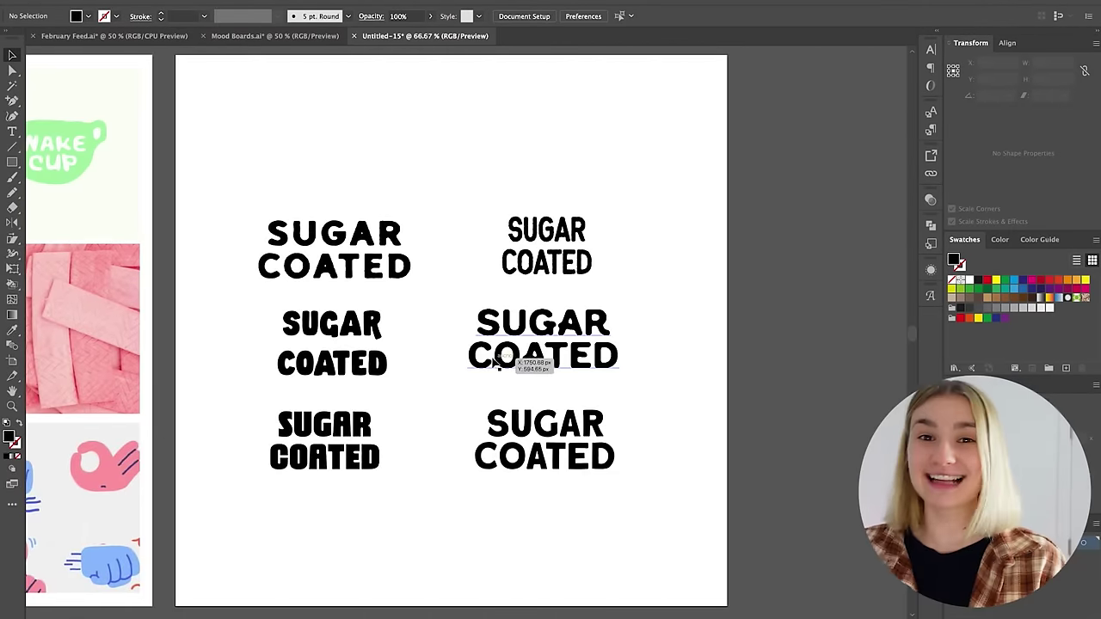
scroll(497, 363, "left", 10)
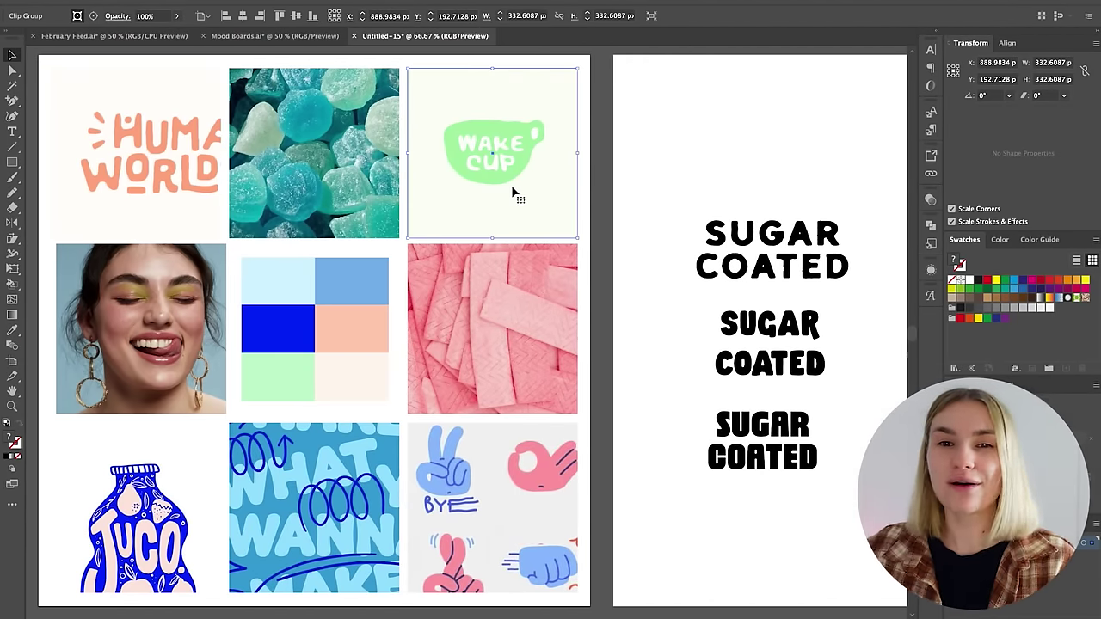
scroll(646, 491, "right", 10)
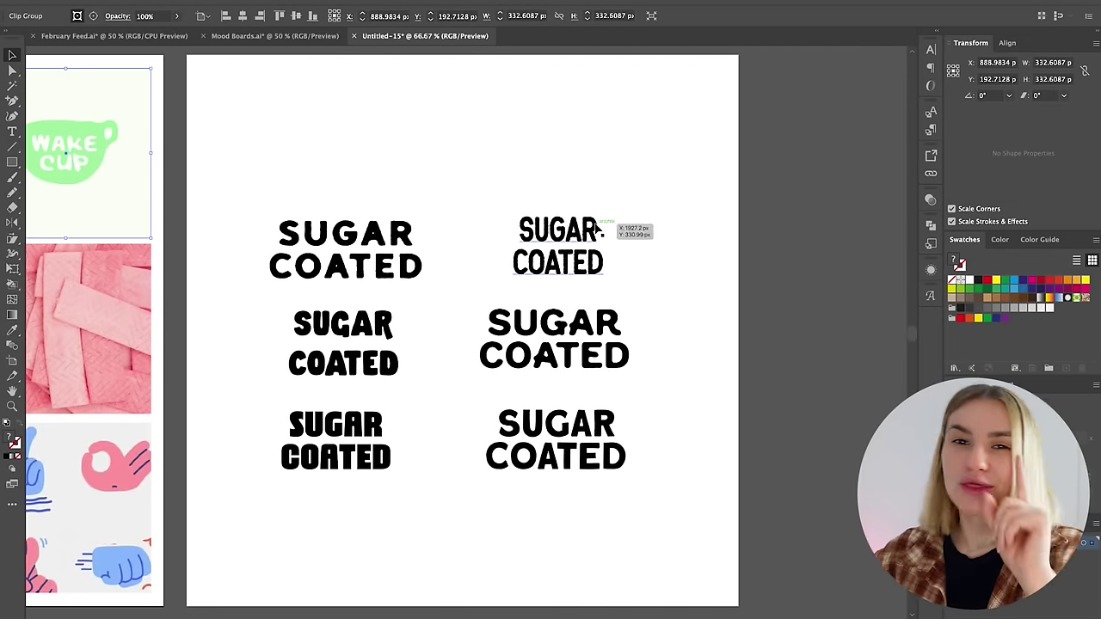
left_click(404, 265)
key("ctrl+plus")
Delete the Dirtbag sample and stack Be Bold above Brodaers at the top.
scroll(362, 262, "down", 2)
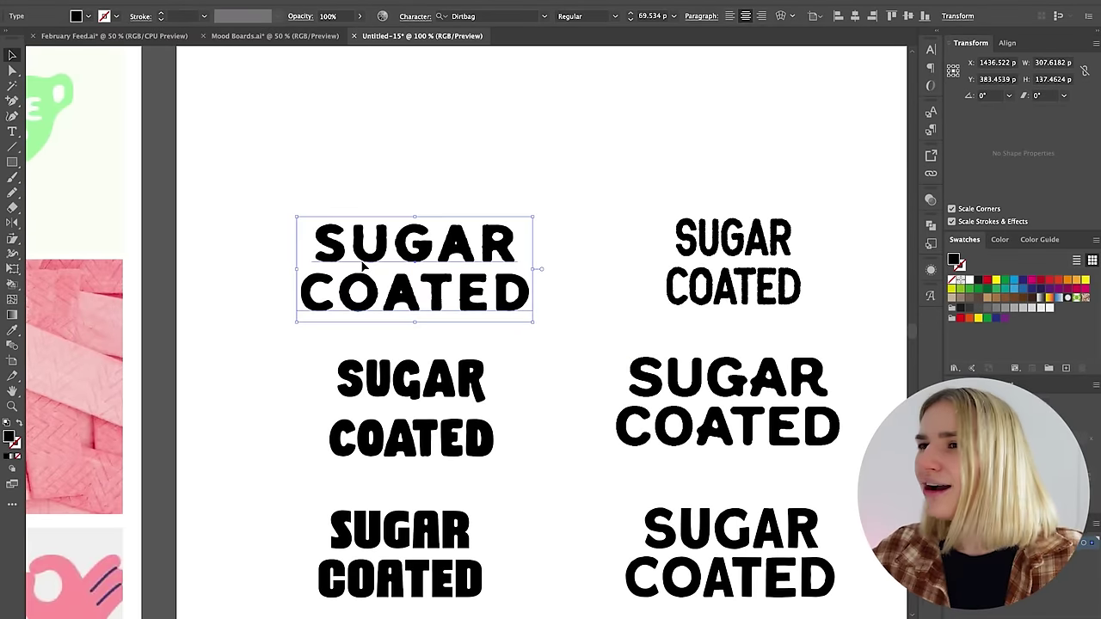
scroll(362, 263, "down", 2)
scroll(361, 263, "right", 2)
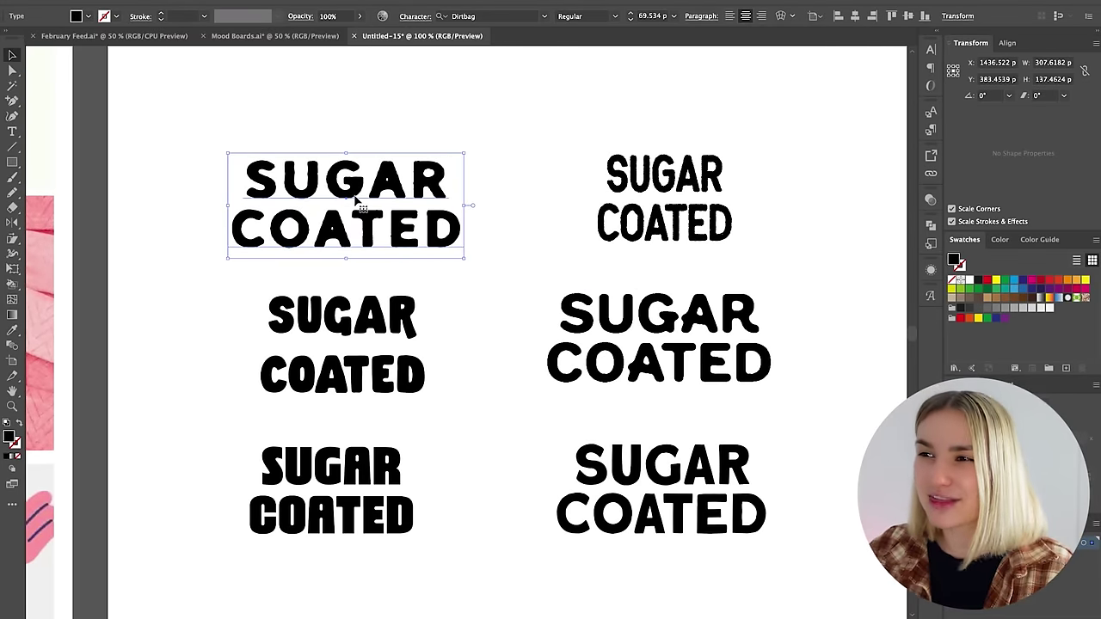
key("Delete")
left_click_drag(411, 374, 391, 258)
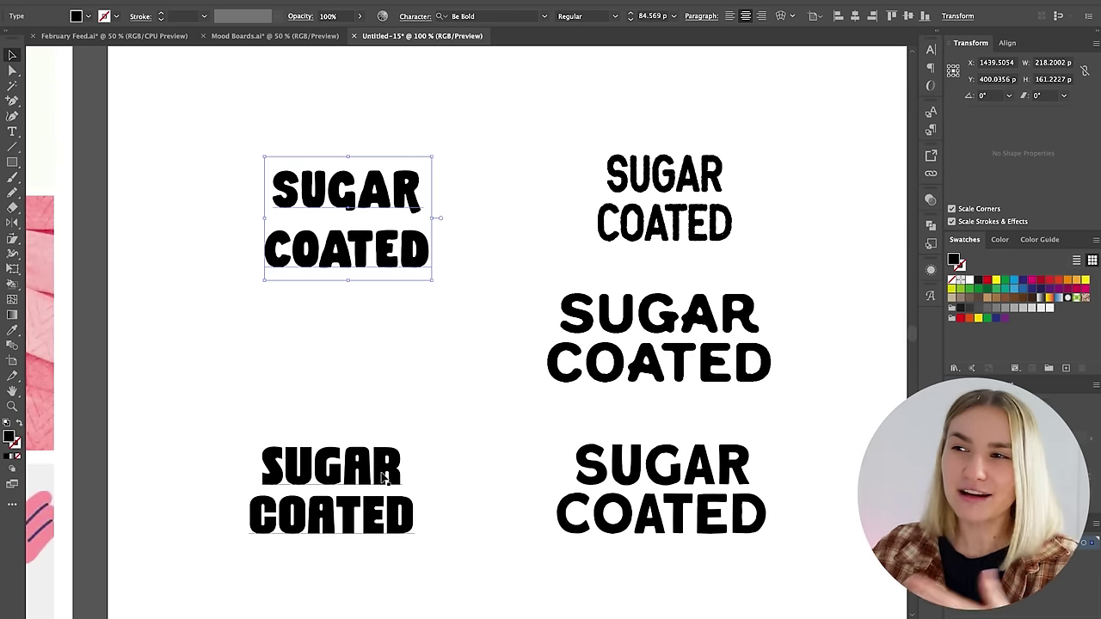
left_click_drag(384, 478, 396, 346)
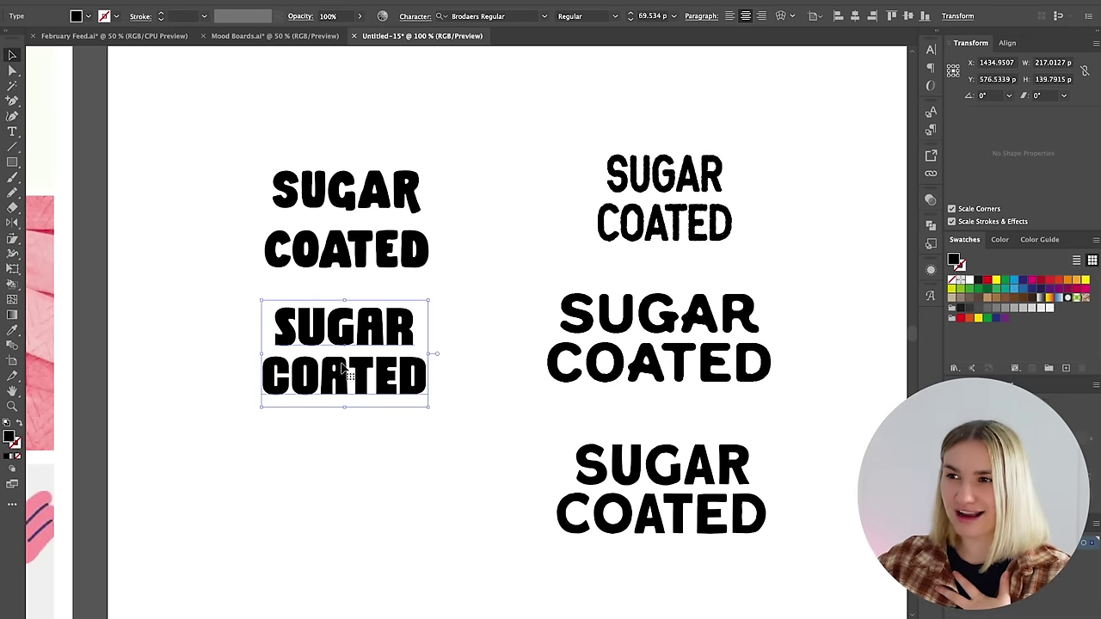
Zoom in to inspect the Auditorium sample, then delete it.
left_click_drag(693, 225, 639, 249)
key("ctrl+=")
scroll(508, 299, "down", 2)
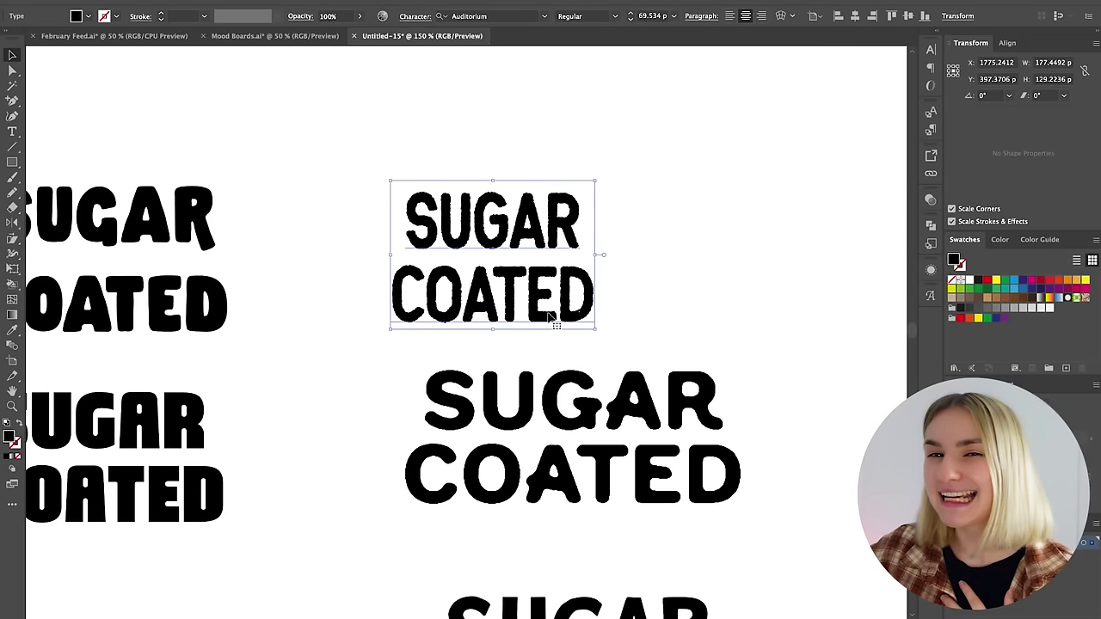
key("ctrl+=")
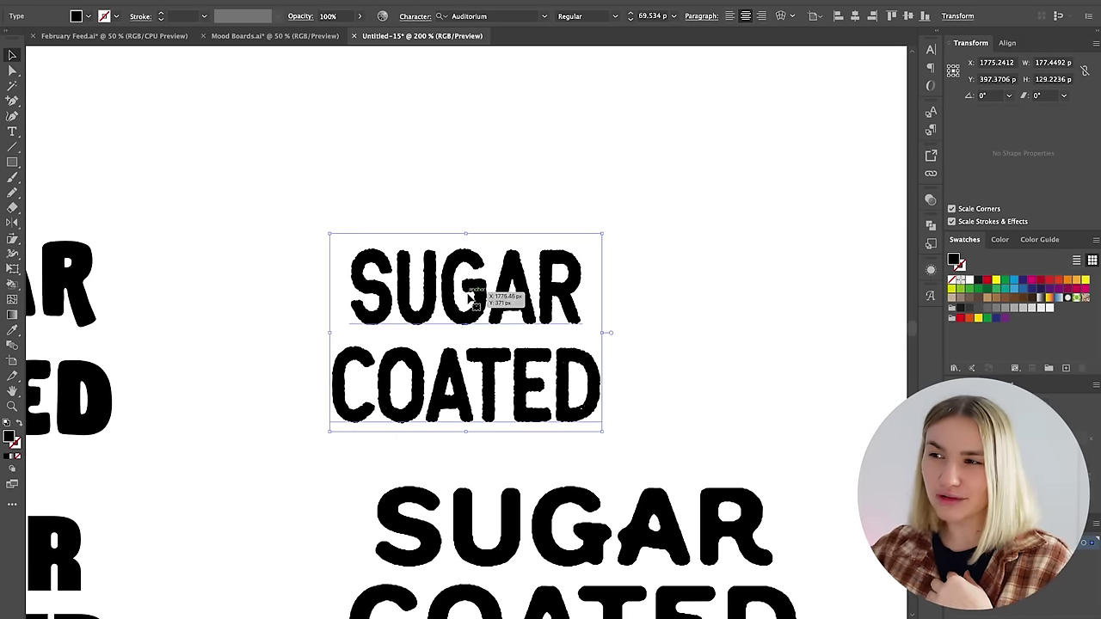
key("Delete")
key("ctrl+minus")
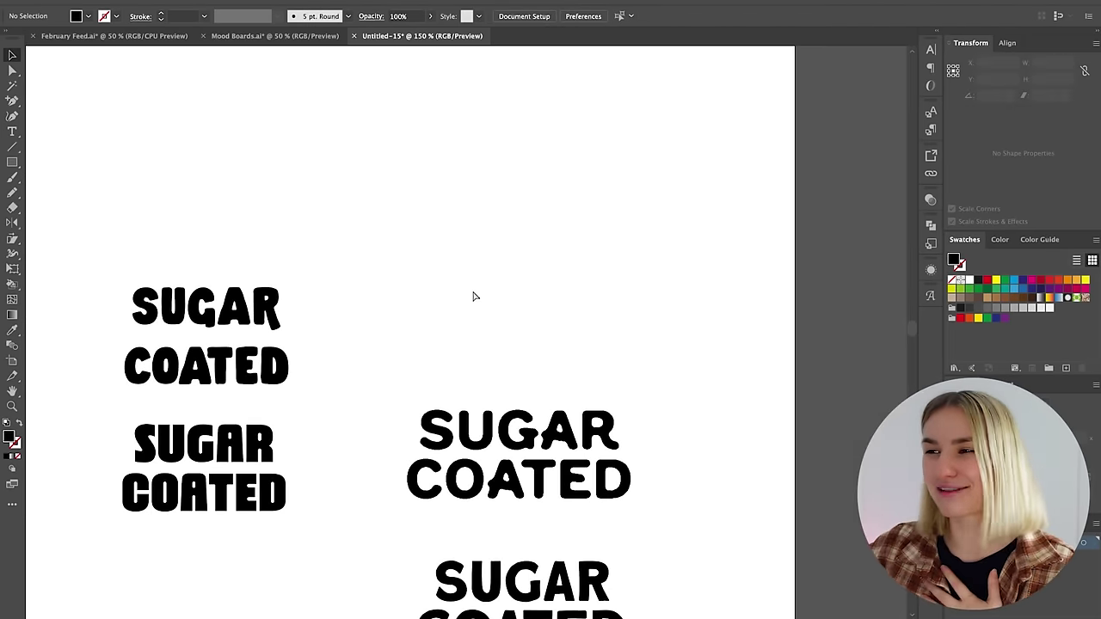
Delete the Mesa Bold sample, then compare and delete the Roquen sample.
scroll(532, 285, "down", 2)
left_click_drag(573, 443, 520, 325)
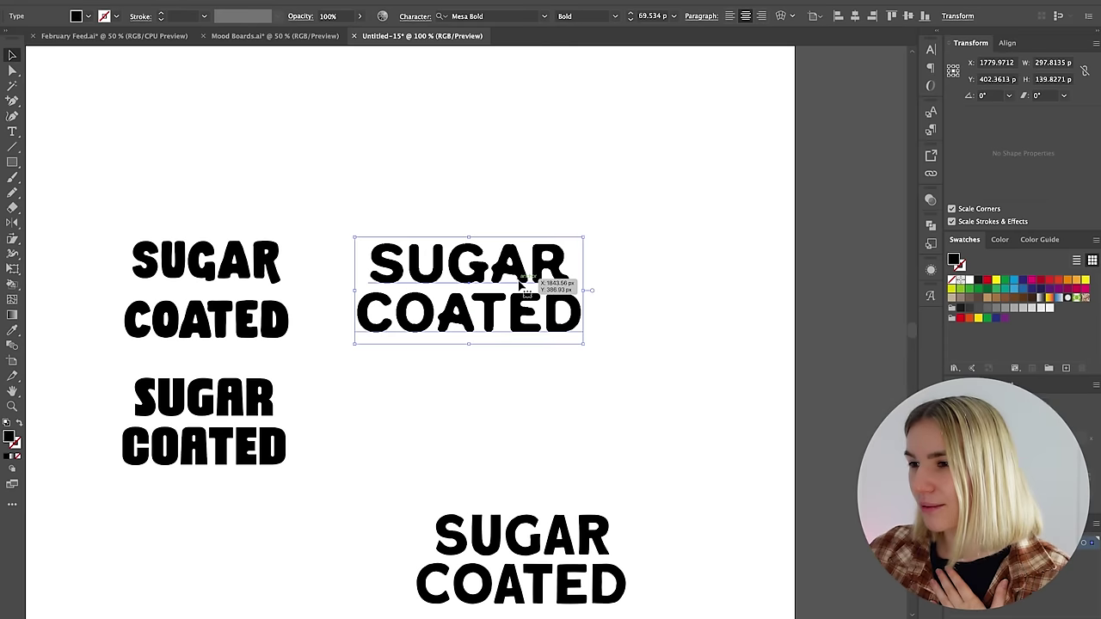
key("Delete")
left_click_drag(552, 565, 503, 330)
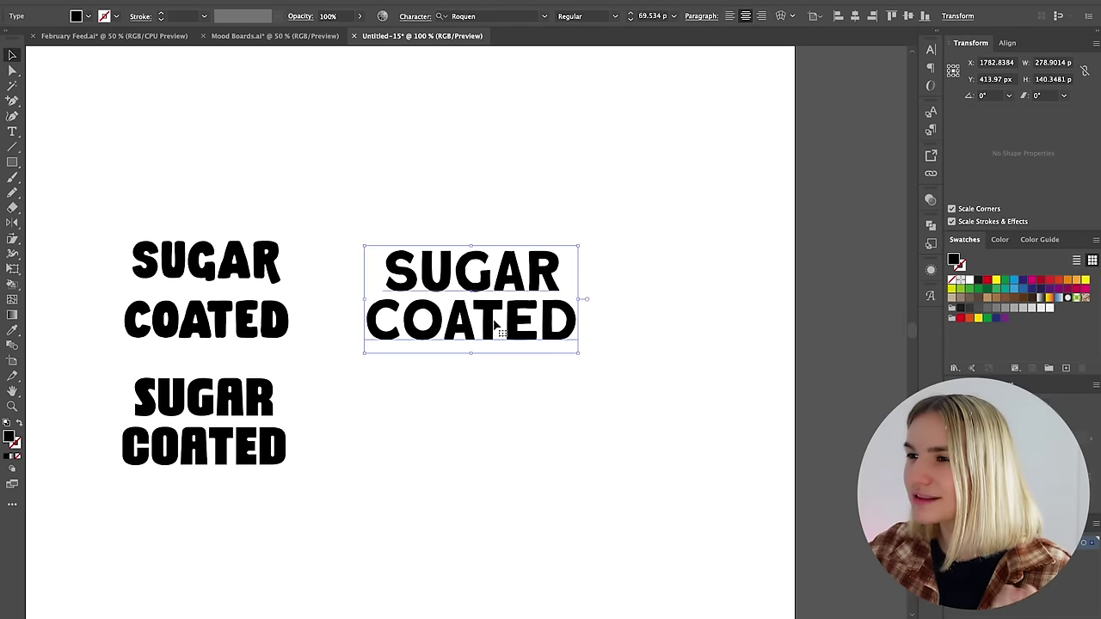
left_click_drag(479, 338, 456, 363)
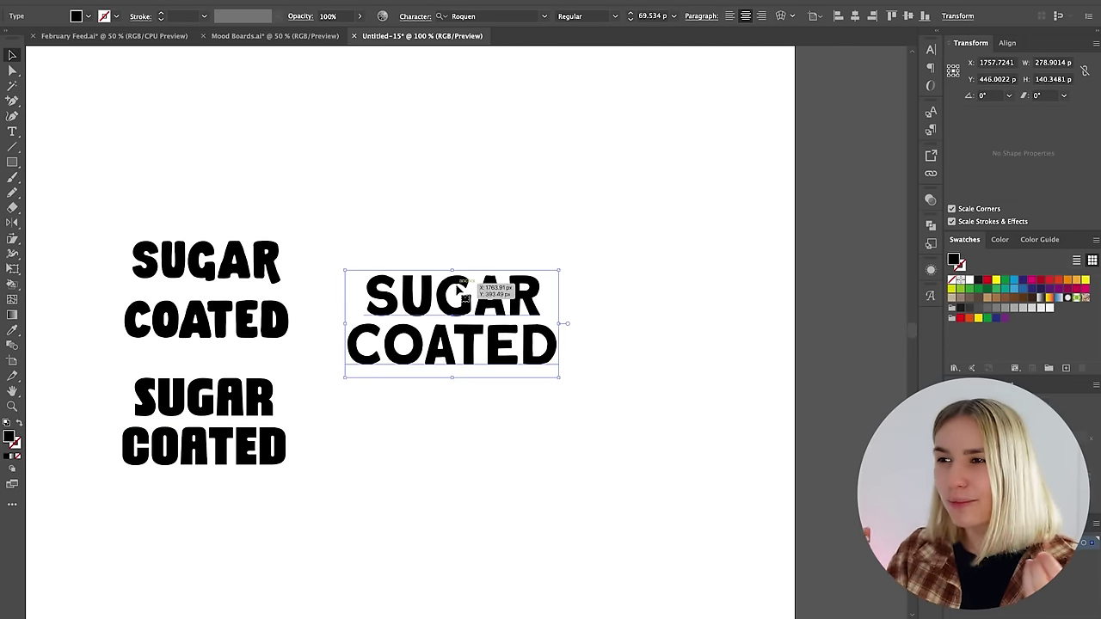
key("Delete")
Place the Be Bold sample beside the Brodaers one, checking its character settings.
scroll(447, 350, "left", 5)
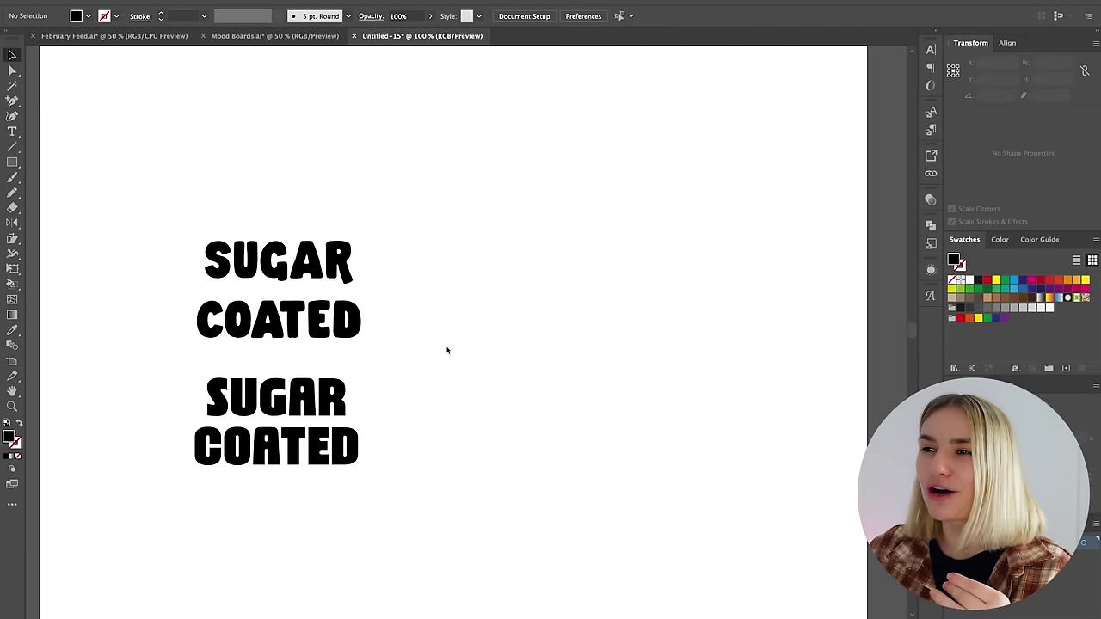
scroll(447, 350, "down", 3)
scroll(447, 350, "up", 2)
left_click_drag(340, 304, 345, 275)
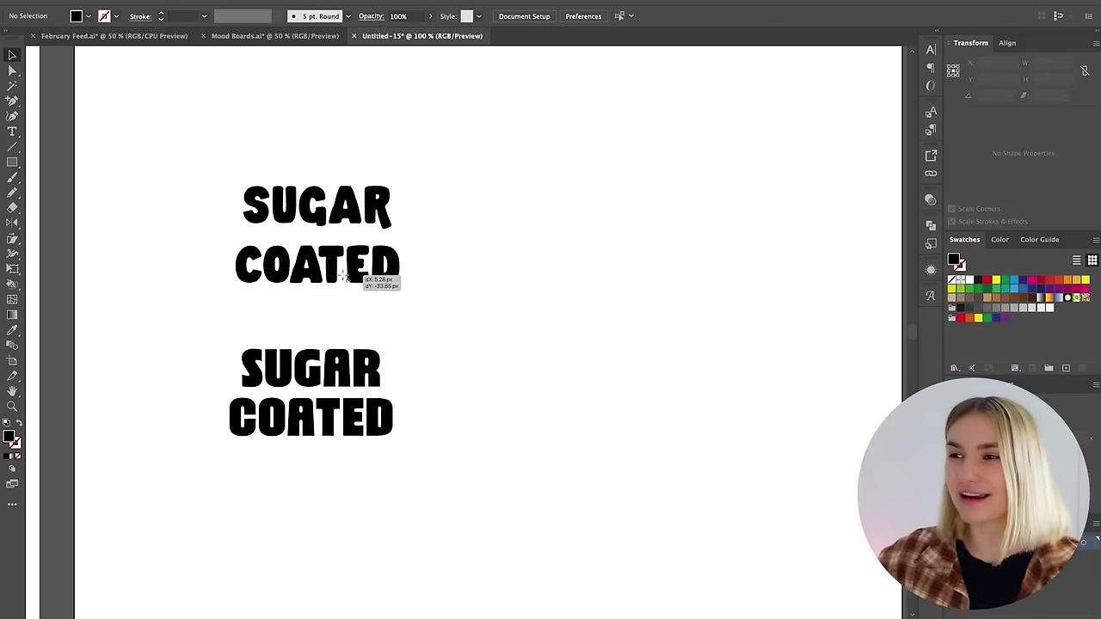
left_click(931, 49)
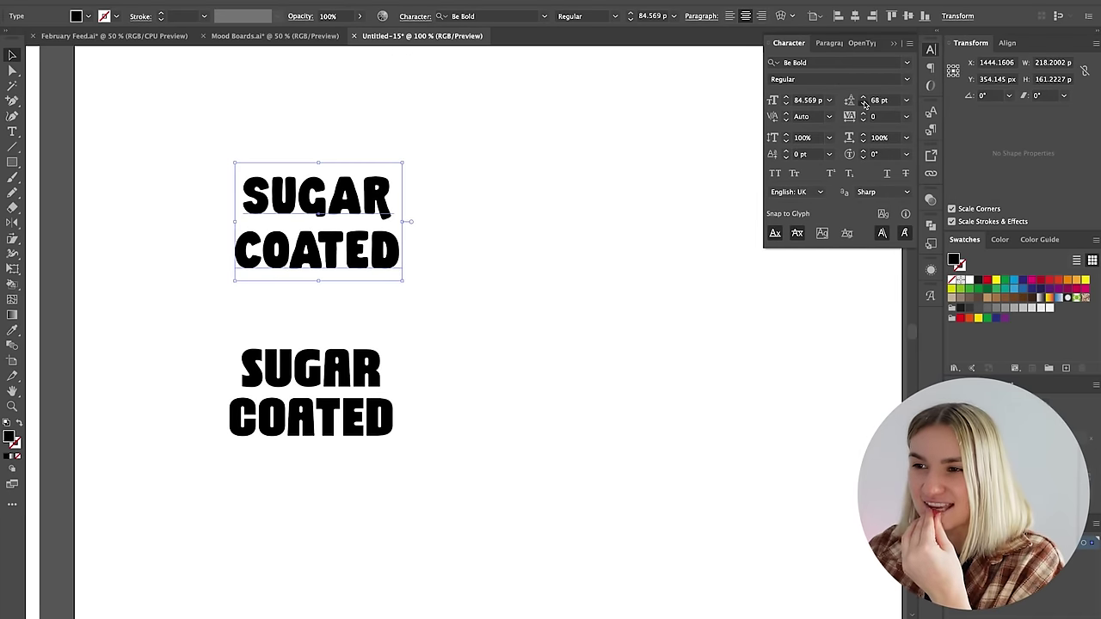
left_click_drag(394, 176, 553, 365)
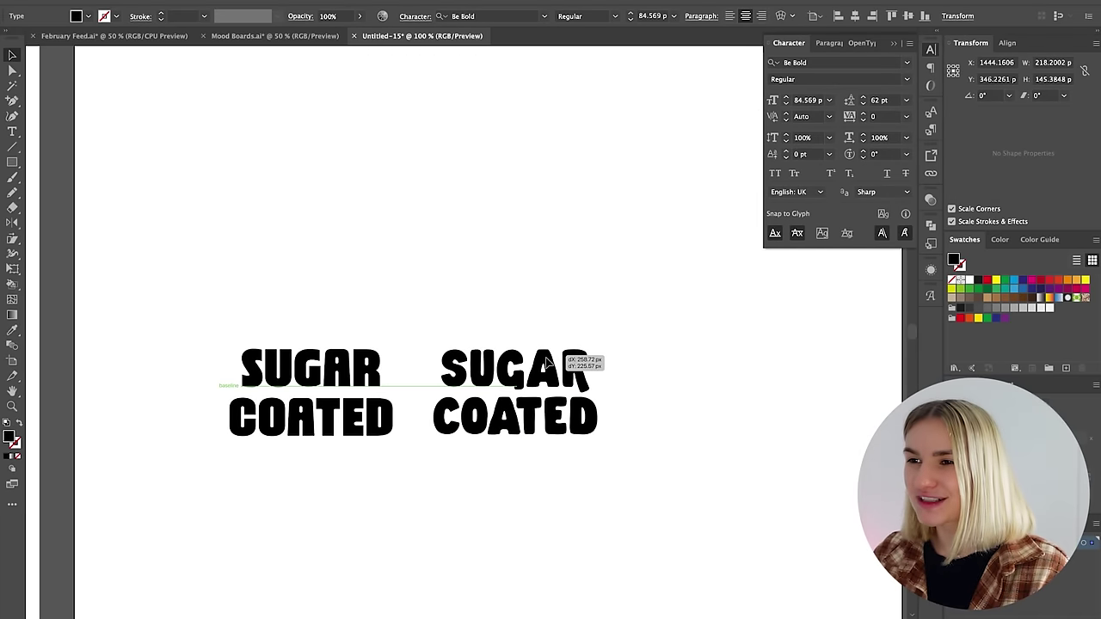
left_click(894, 45)
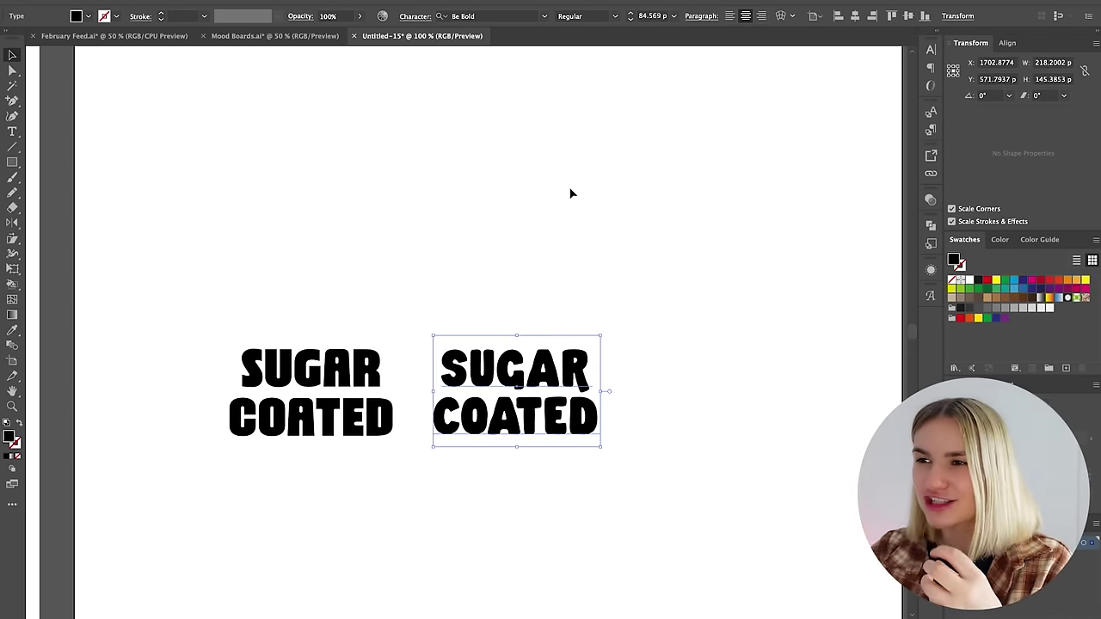
left_click(644, 232)
Delete the right-hand sample, then move the remaining SUGAR COATED text and scale it up.
scroll(646, 236, "down", 2)
scroll(645, 236, "down", 1)
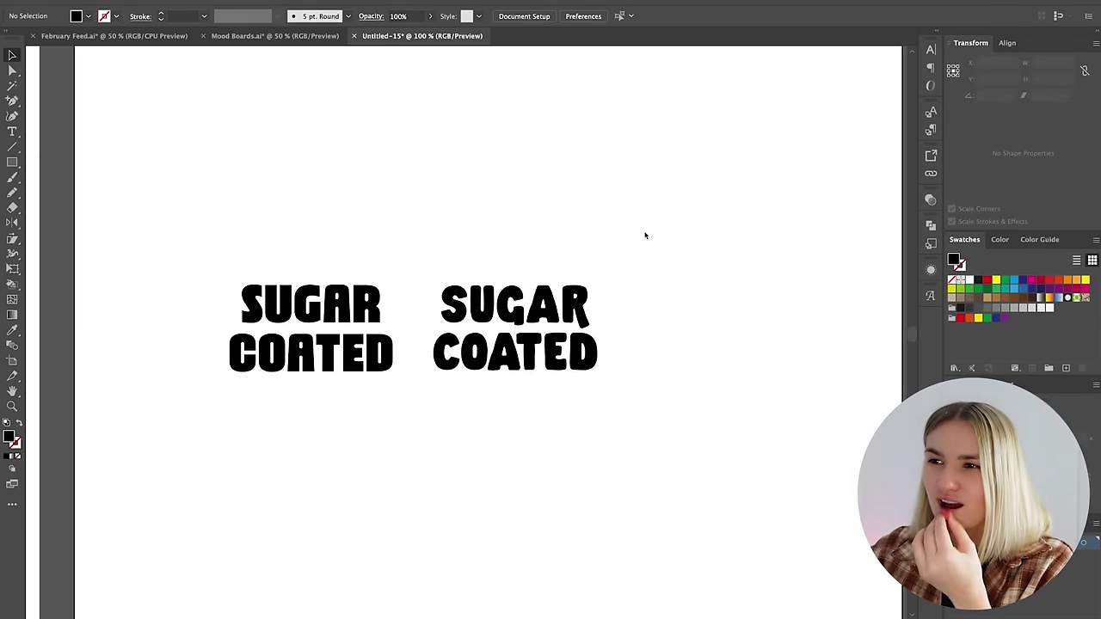
scroll(645, 236, "left", 2)
scroll(645, 236, "up", 1)
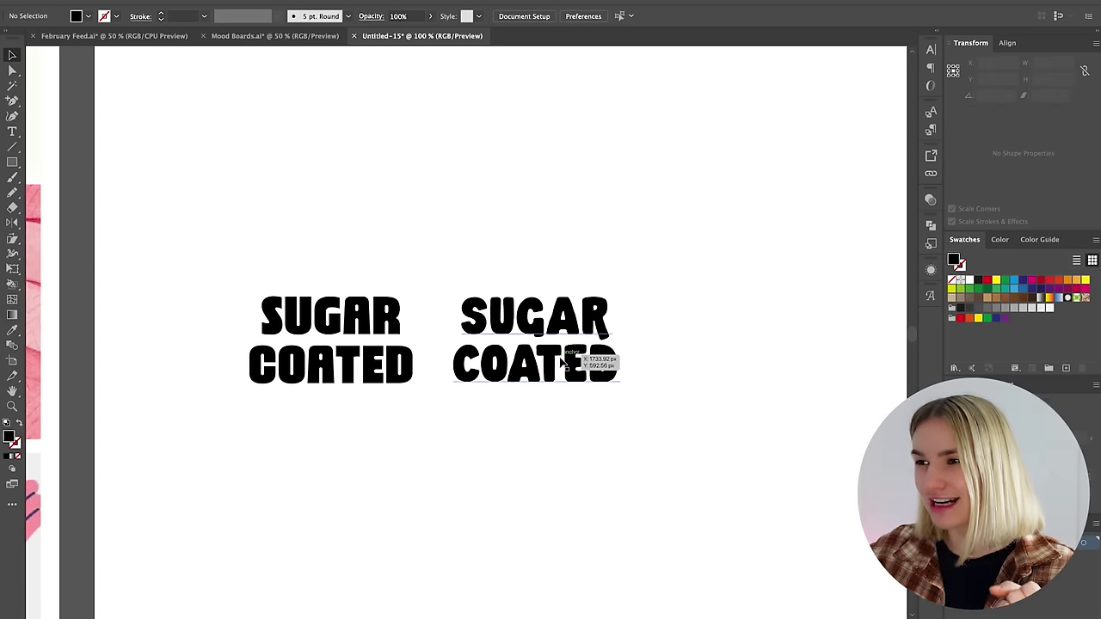
left_click(595, 318)
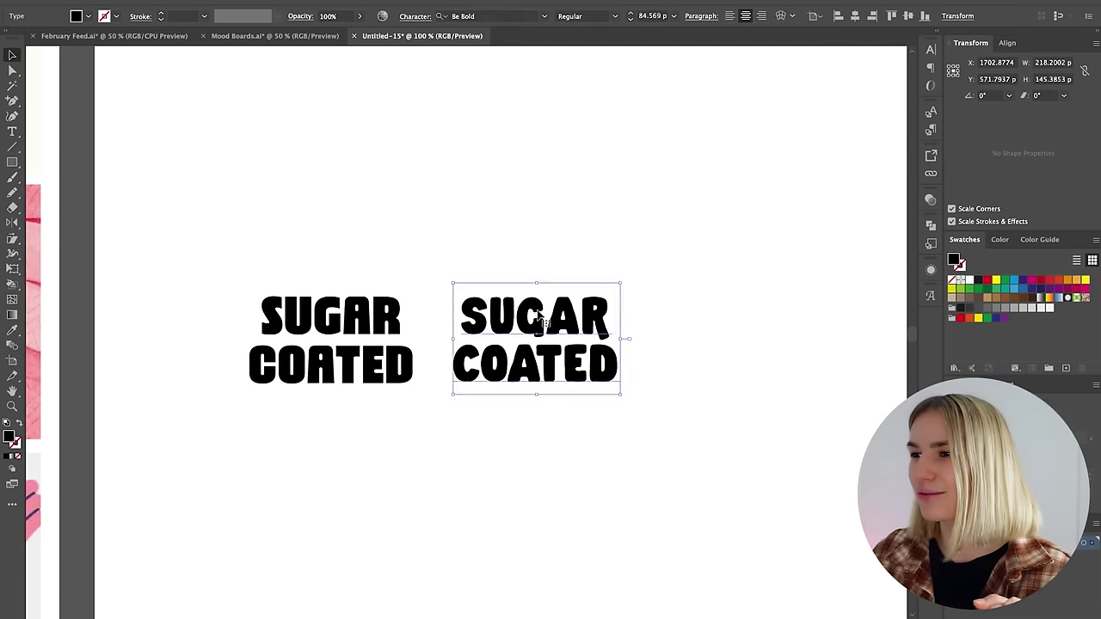
key("Delete")
left_click_drag(372, 316, 602, 287)
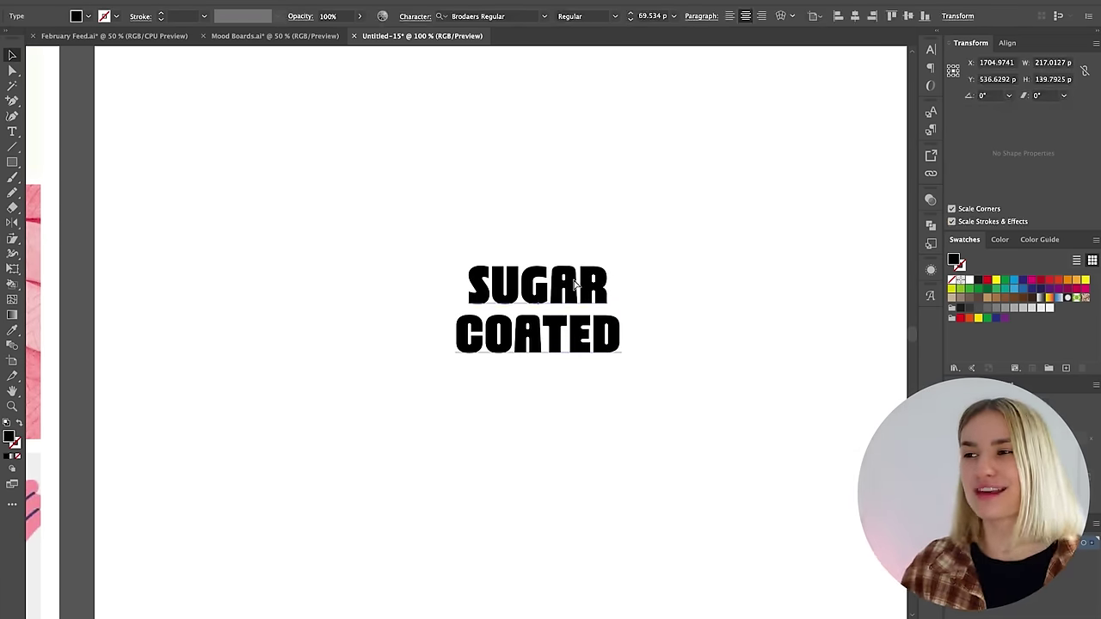
key("ctrl+minus")
left_click_drag(509, 334, 539, 311)
scroll(538, 311, "left", 6)
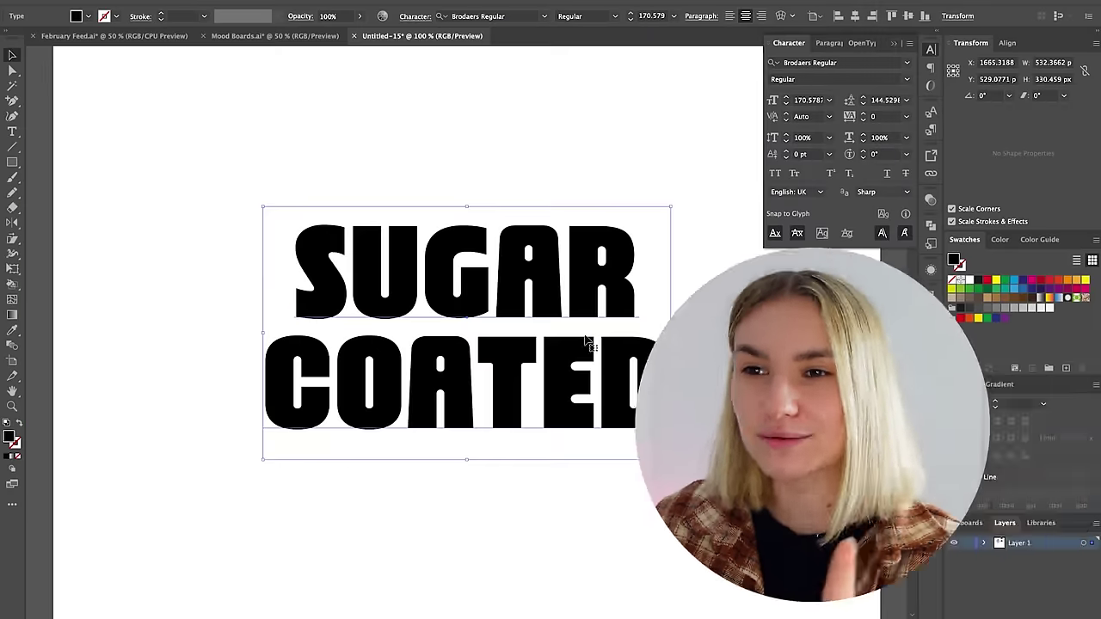
Convert the SUGAR COATED text to outlines and nudge the S down within the group.
left_click(562, 157)
key("ctrl+minus")
left_click(389, 401)
key("ctrl+shift+o")
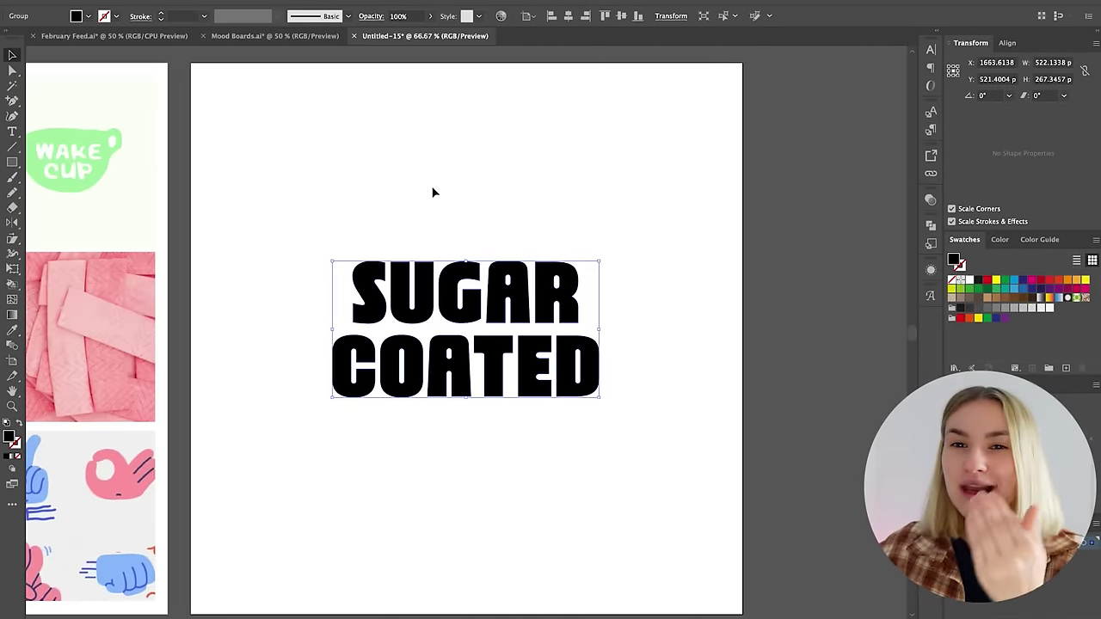
scroll(434, 193, "left", 3)
key("ctrl+plus")
key("ctrl+plus")
double_click(312, 313)
left_click_drag(339, 267, 325, 283)
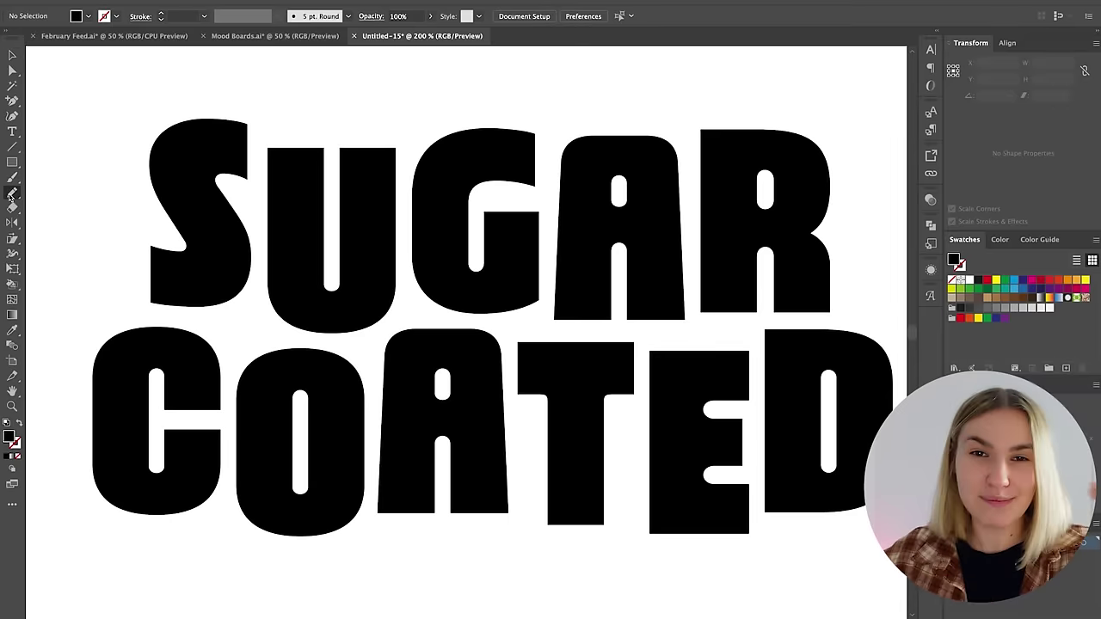
Switch to the Pencil tool from the Shaper tool flyout.
left_click_drag(11, 196, 50, 211)
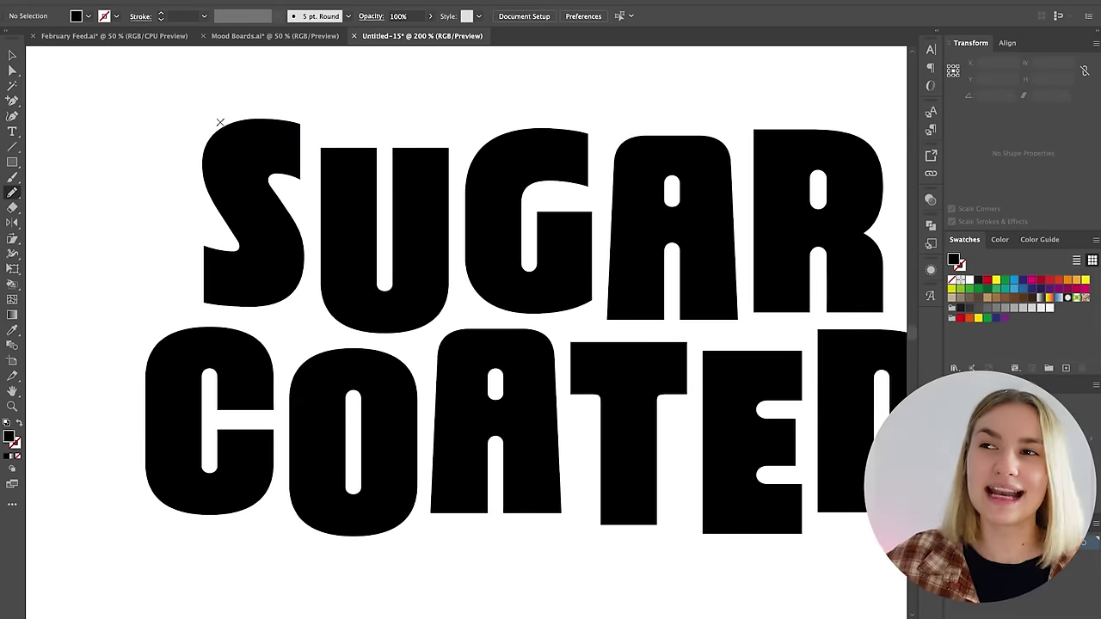
Select the lettering and pencil-redraw the S's lower-left corner.
scroll(220, 122, "left", 3)
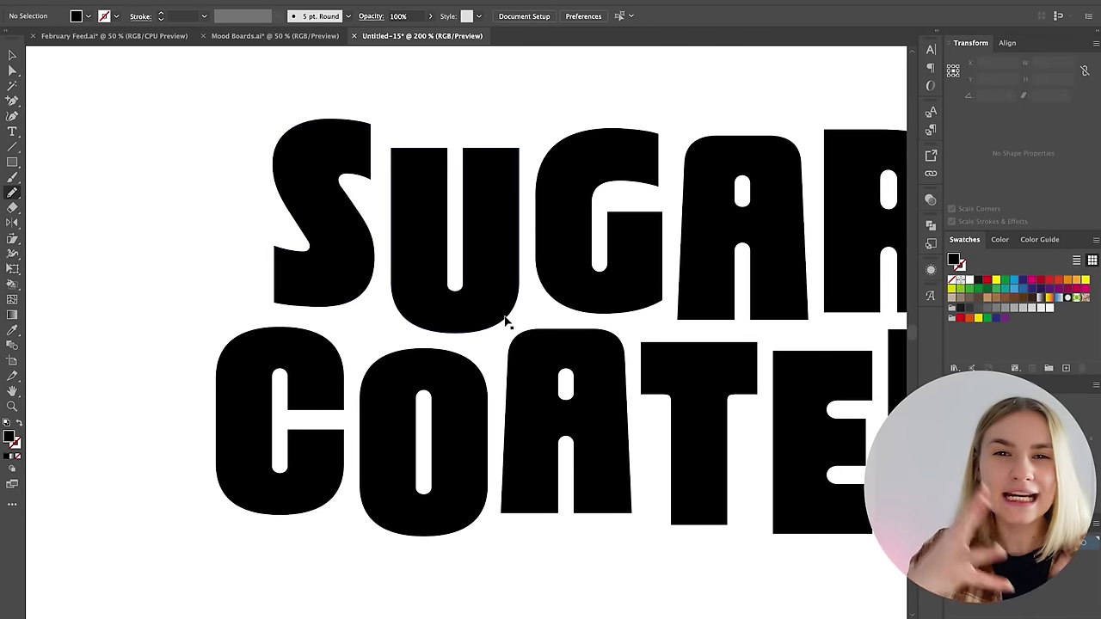
left_click(330, 213, "ctrl")
scroll(302, 197, "up", 3)
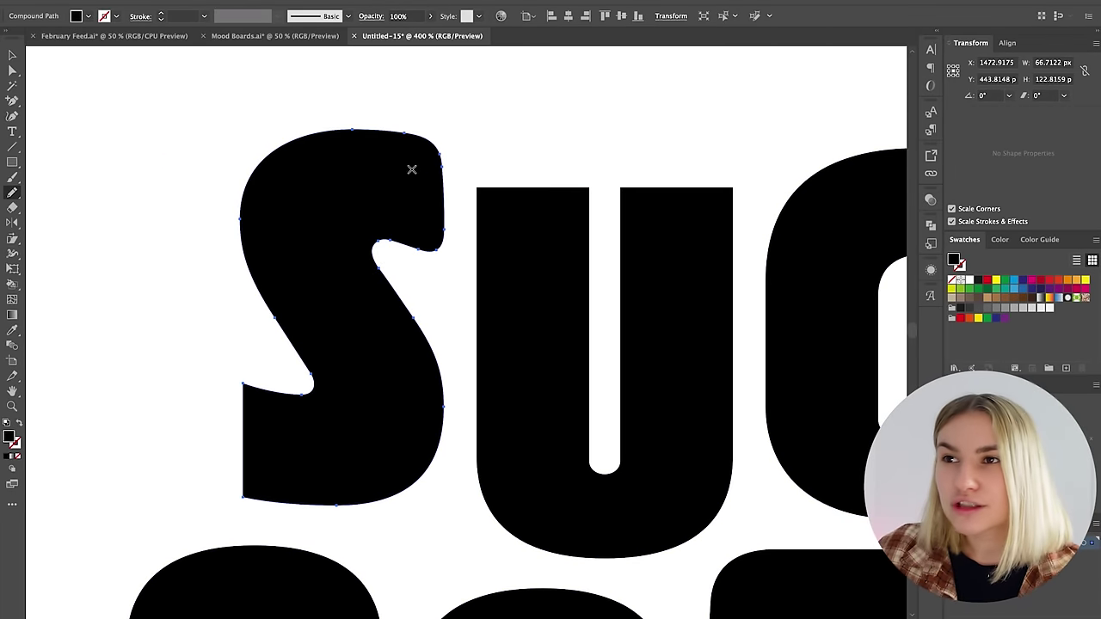
scroll(393, 253, "left", 3)
scroll(393, 253, "down", 1)
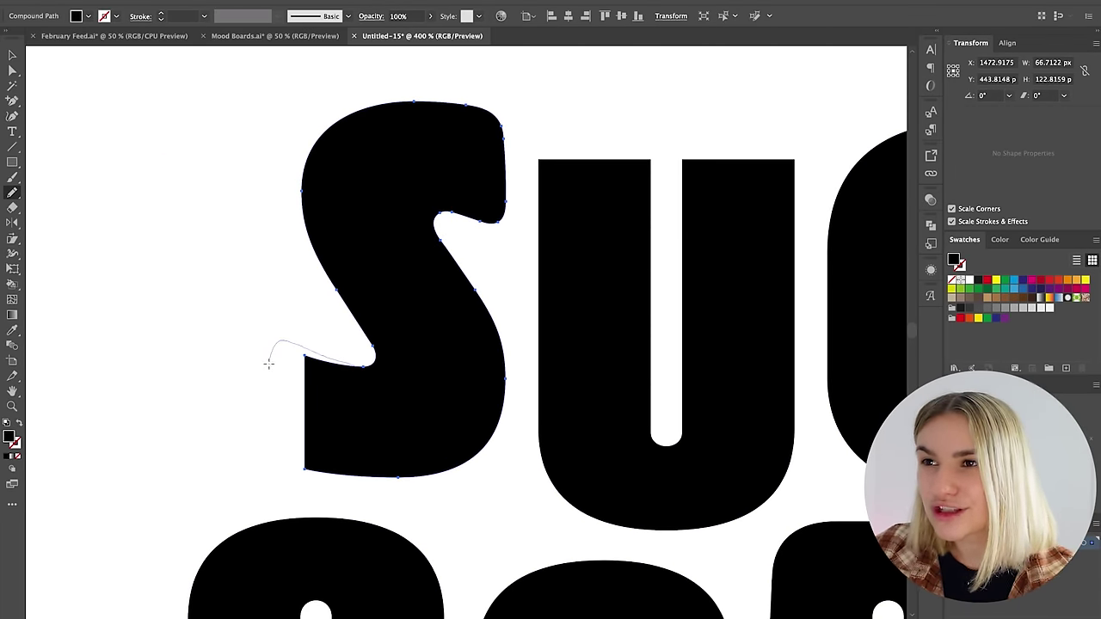
left_click_drag(321, 457, 289, 460)
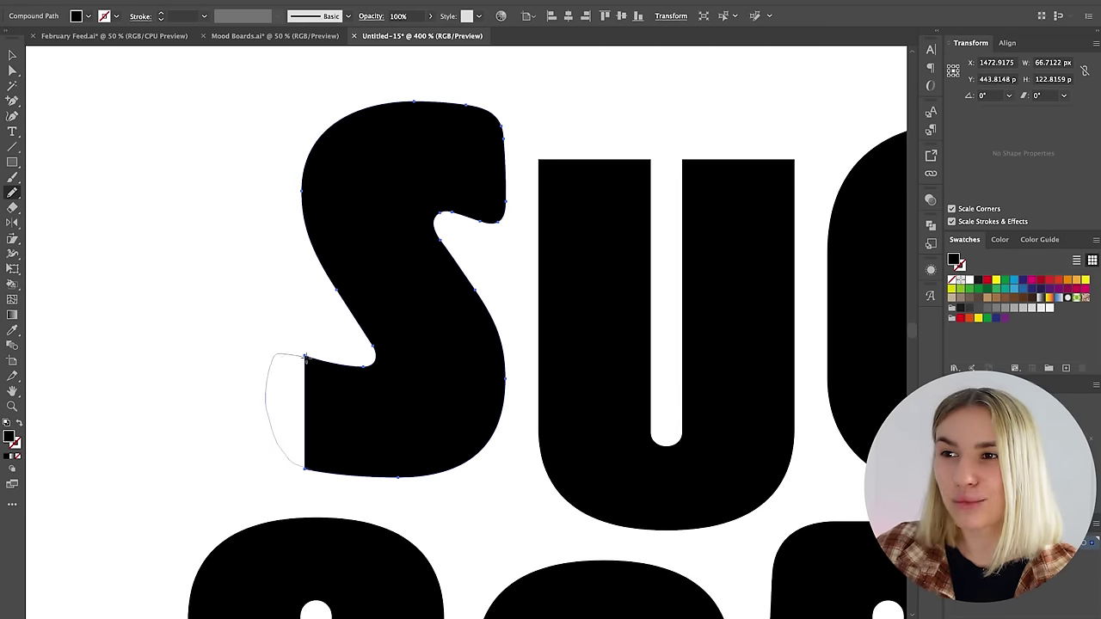
Redraw the S's right side with a wobblier pencil edge.
scroll(320, 362, "down", 1)
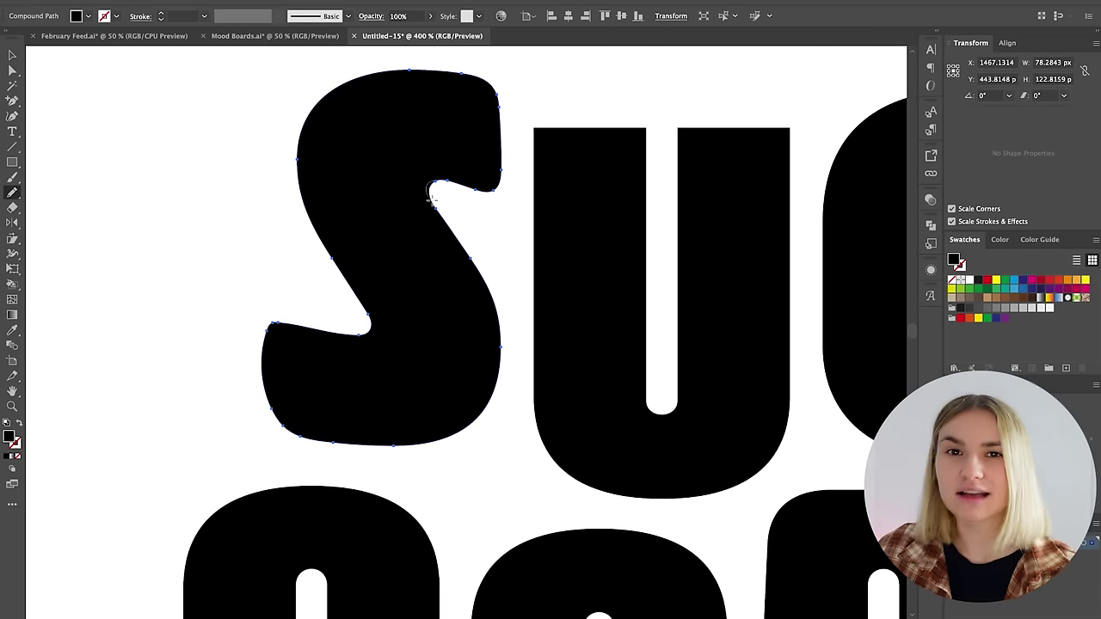
scroll(469, 245, "down", 2)
scroll(468, 245, "right", 1)
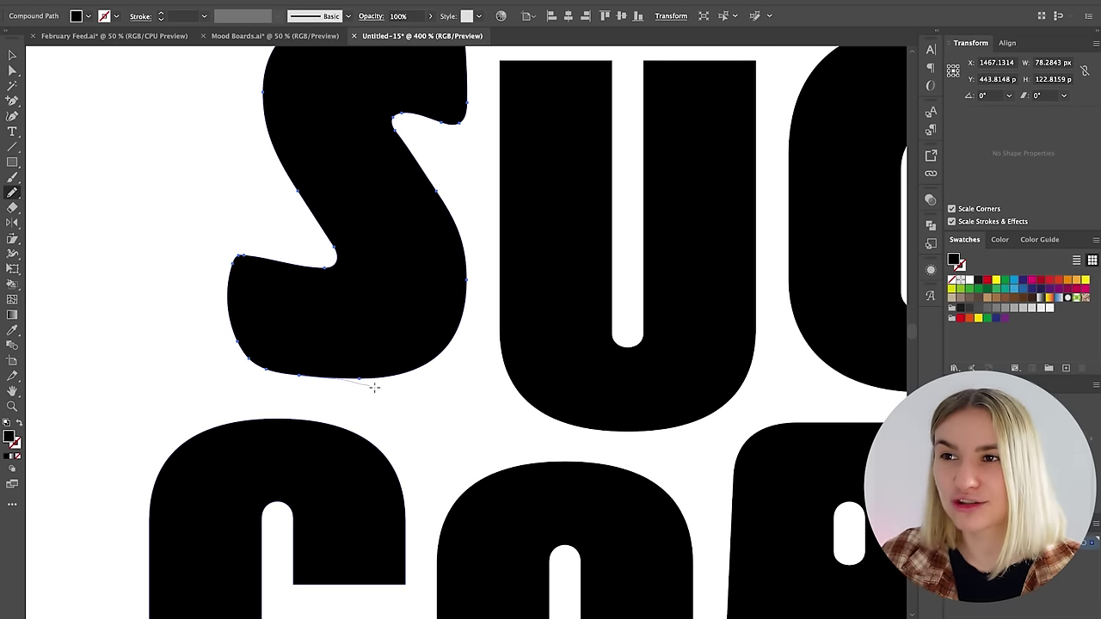
scroll(509, 347, "up", 1)
scroll(510, 346, "right", 1)
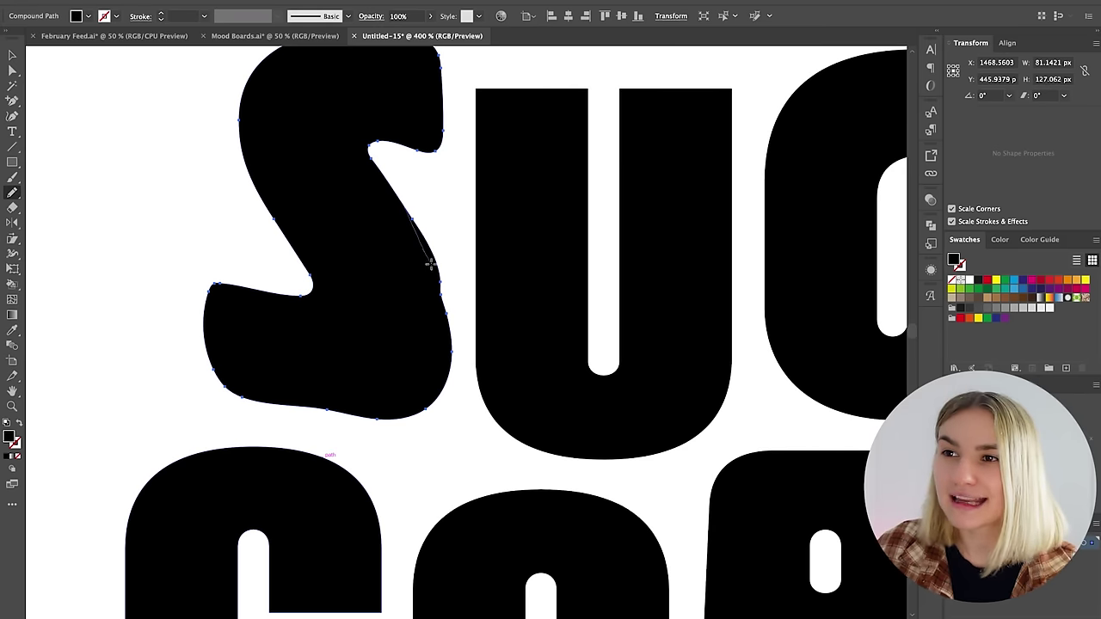
left_click_drag(400, 294, 405, 309)
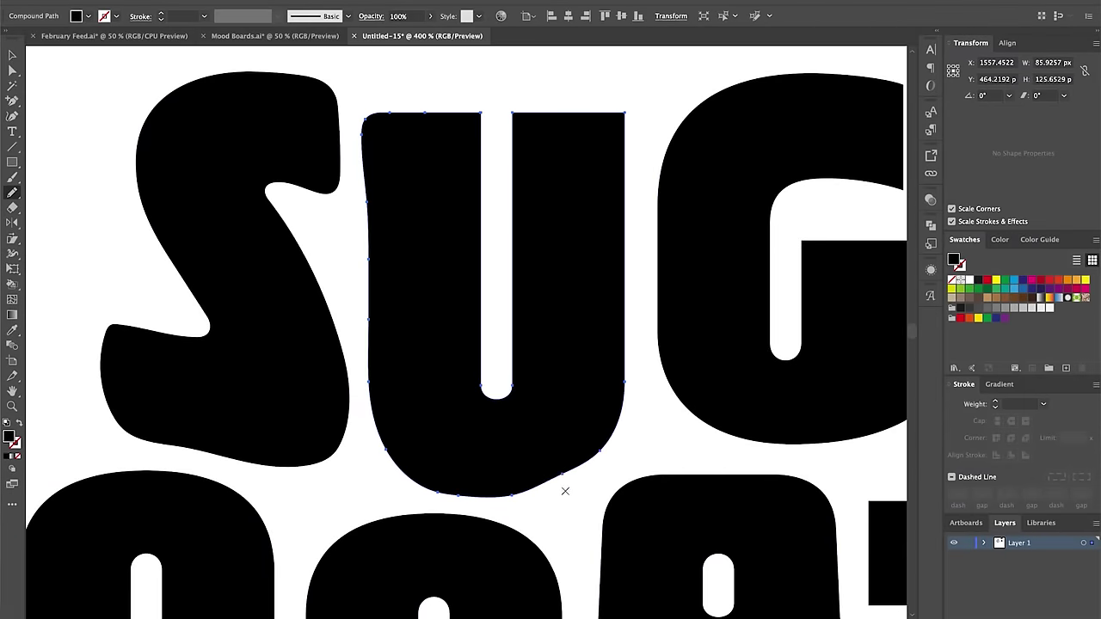
scroll(538, 116, "right", 5)
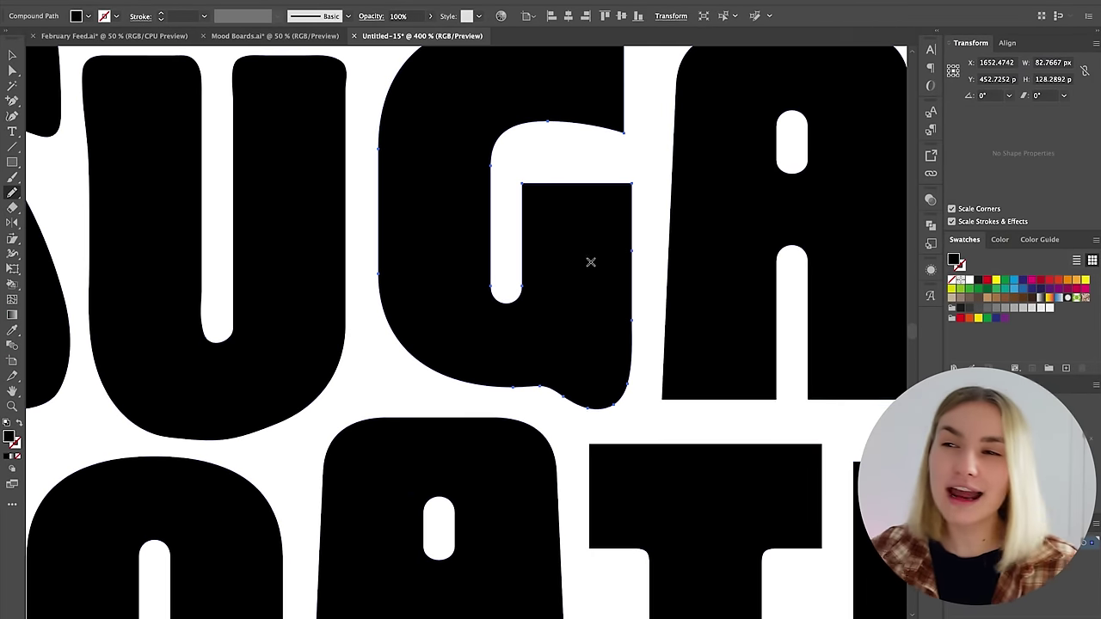
Select the G, enter the group, and pencil-reshape the bottom of the A.
left_click(516, 241, "super")
scroll(542, 211, "up", 2)
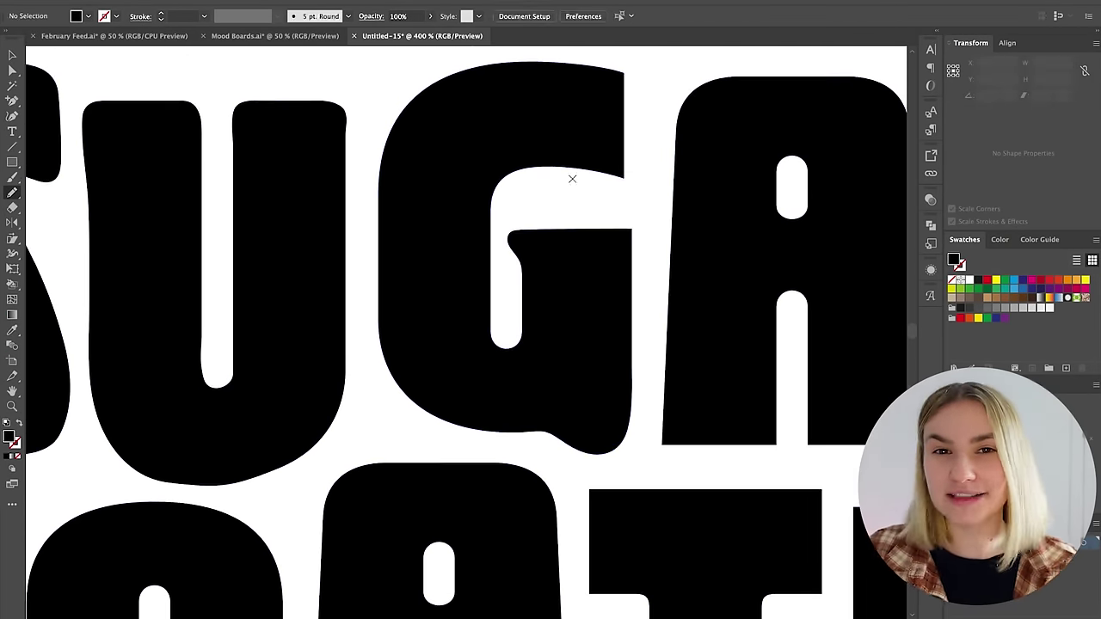
scroll(511, 285, "down", 5)
key("super+shift+a")
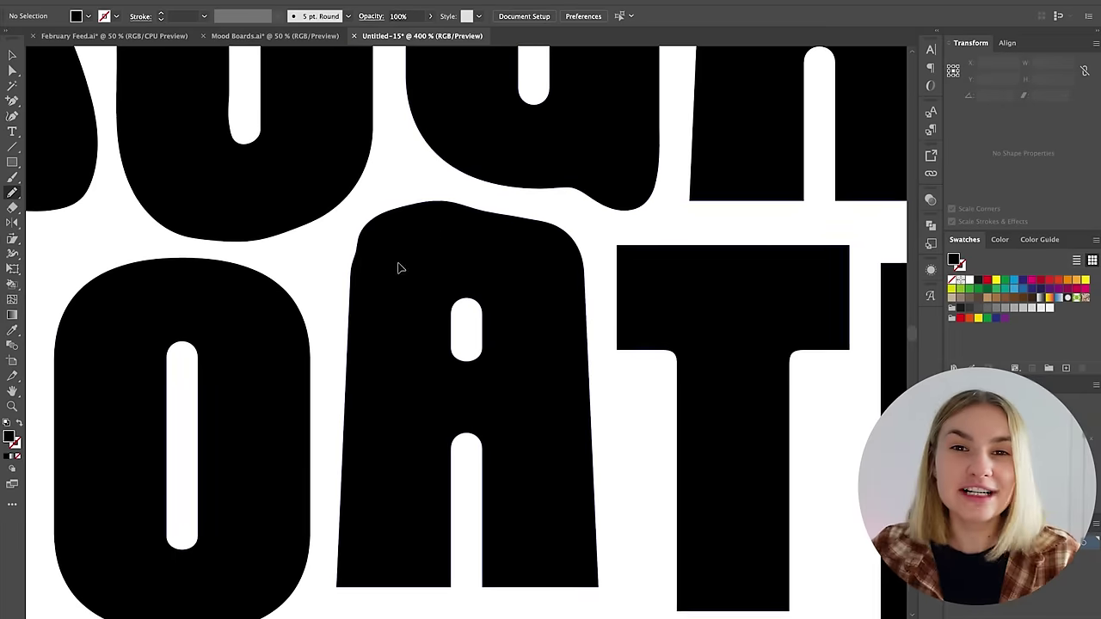
scroll(446, 182, "up", 2)
double_click(446, 183)
scroll(651, 307, "down", 2)
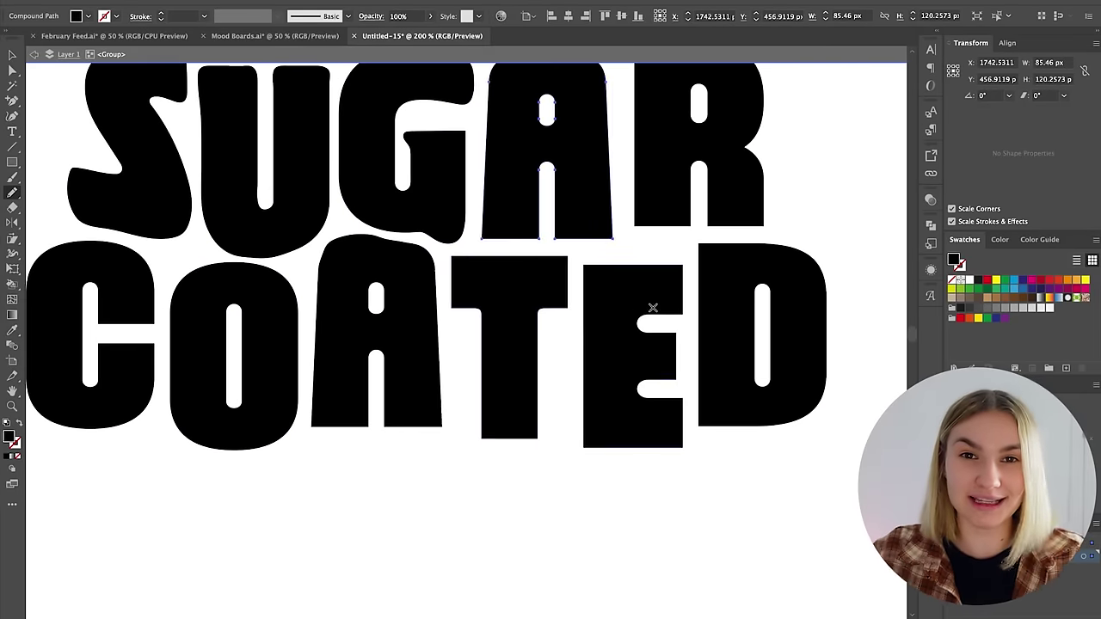
left_click_drag(469, 272, 464, 273)
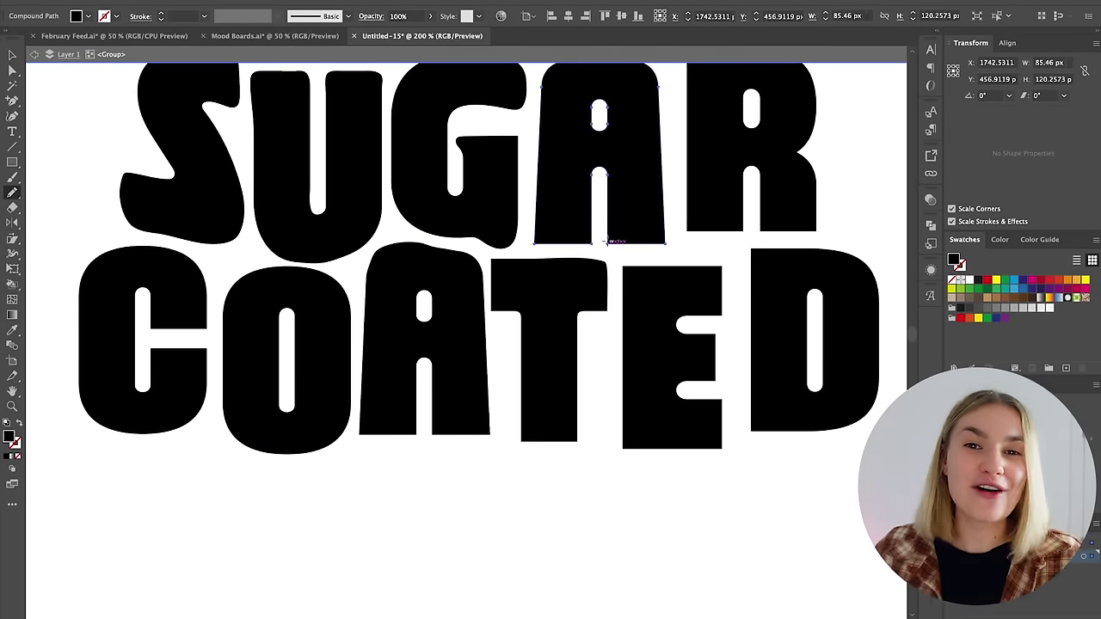
Extend the R's left leg lower with a wobbly bottom, then view the full lettering.
scroll(534, 226, "right", 4)
scroll(535, 225, "up", 1)
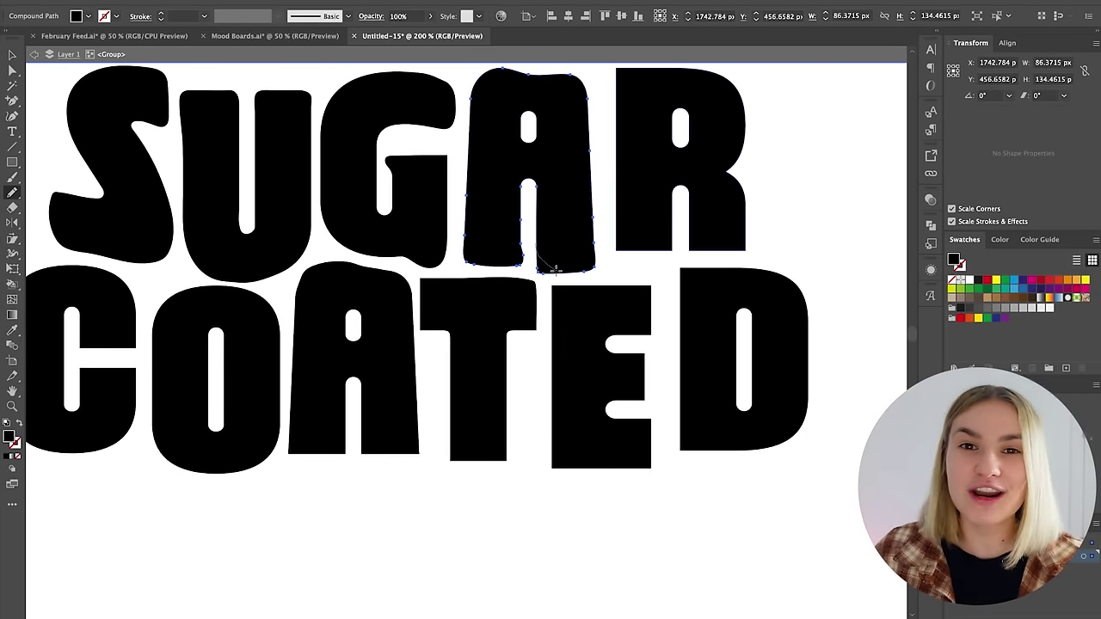
scroll(582, 253, "left", 2)
scroll(581, 253, "down", 1)
left_click(645, 234)
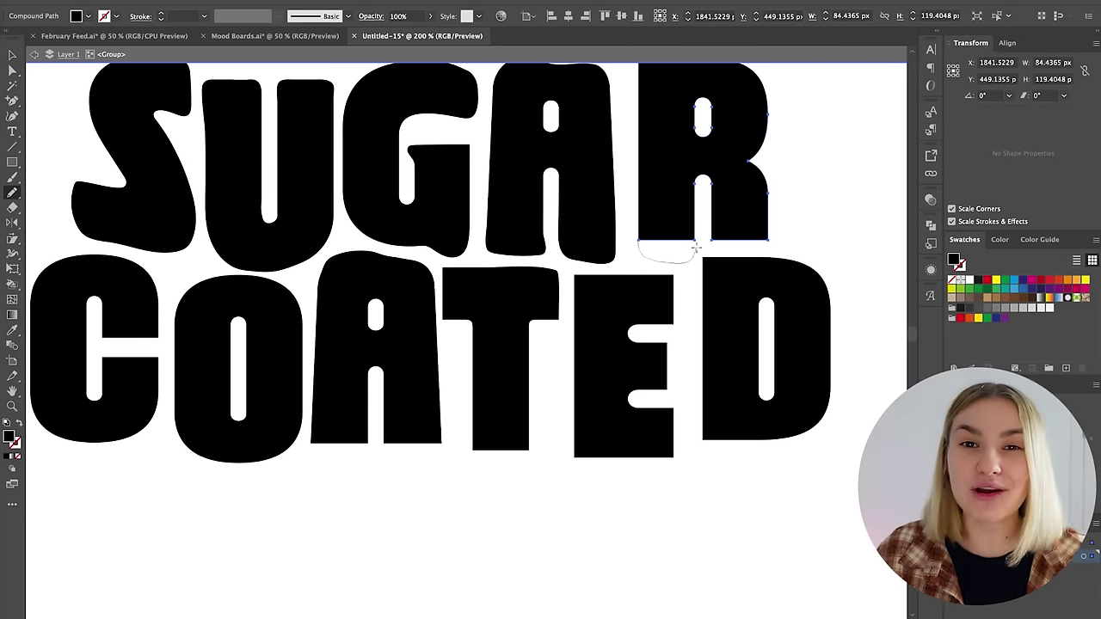
left_click_drag(696, 248, 695, 245)
scroll(709, 243, "up", 1)
key("ctrl+plus")
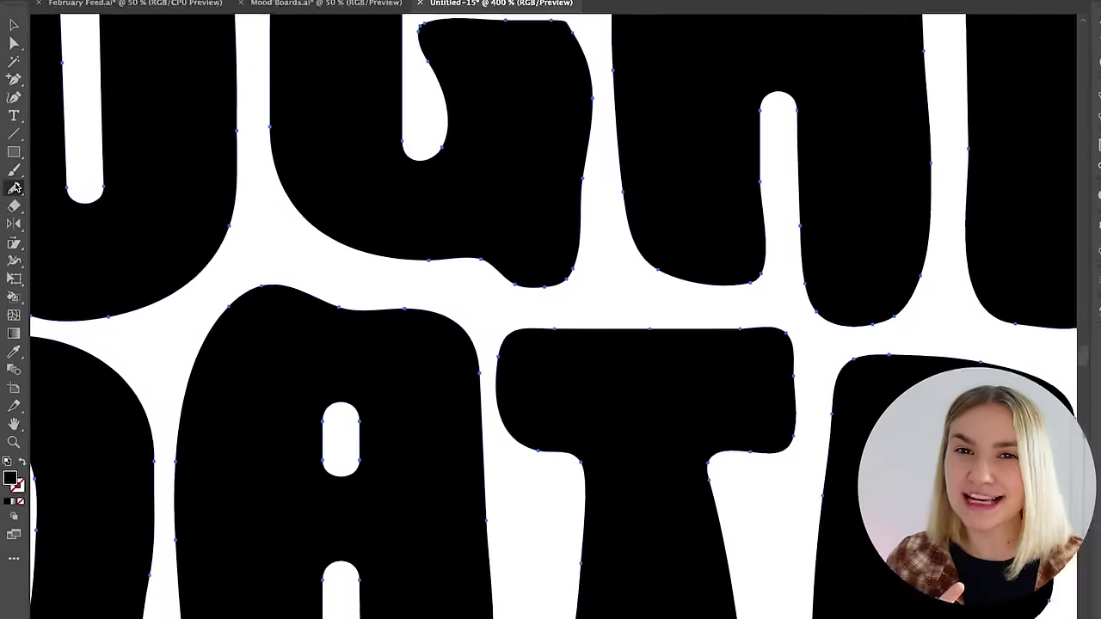
left_click(12, 193)
scroll(626, 290, "left", 6)
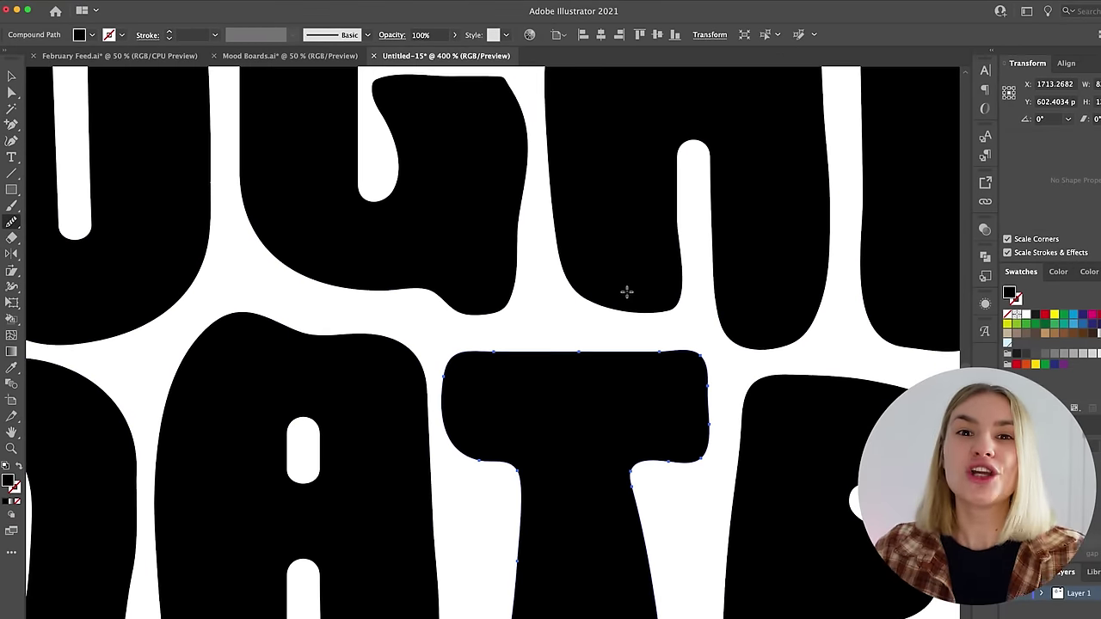
key("ctrl+minus")
key("ctrl+minus")
key("ctrl+minus")
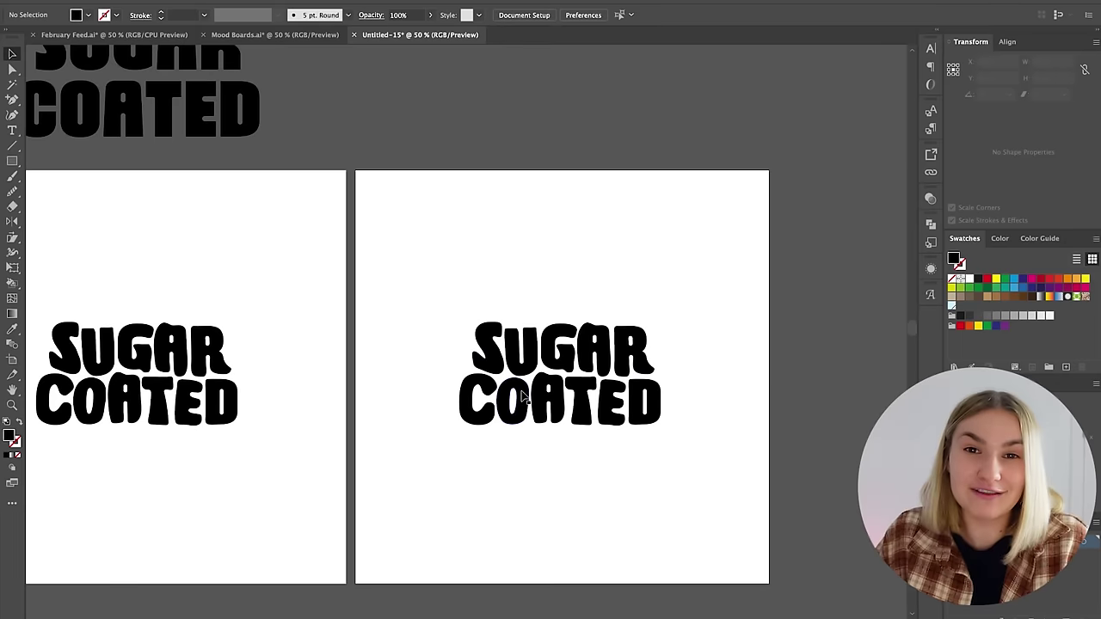
Shrink the stacked wordmark and move COATED beside SUGAR on one line.
left_click_drag(662, 375, 623, 383)
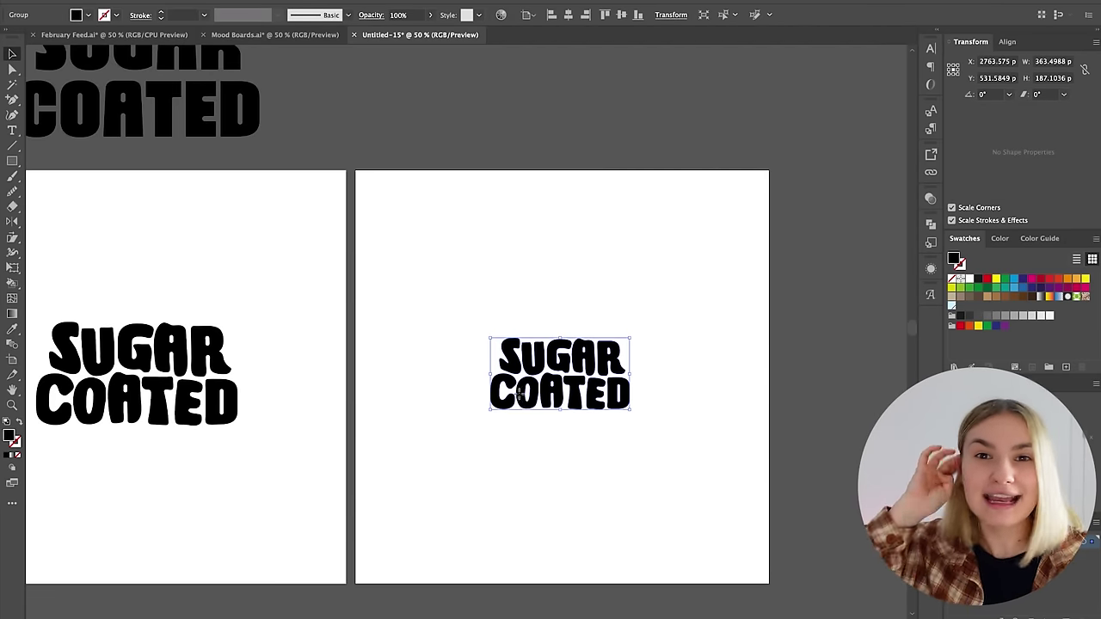
double_click(519, 394)
left_click(613, 403)
left_click_drag(542, 400, 683, 364)
key("ctrl+1")
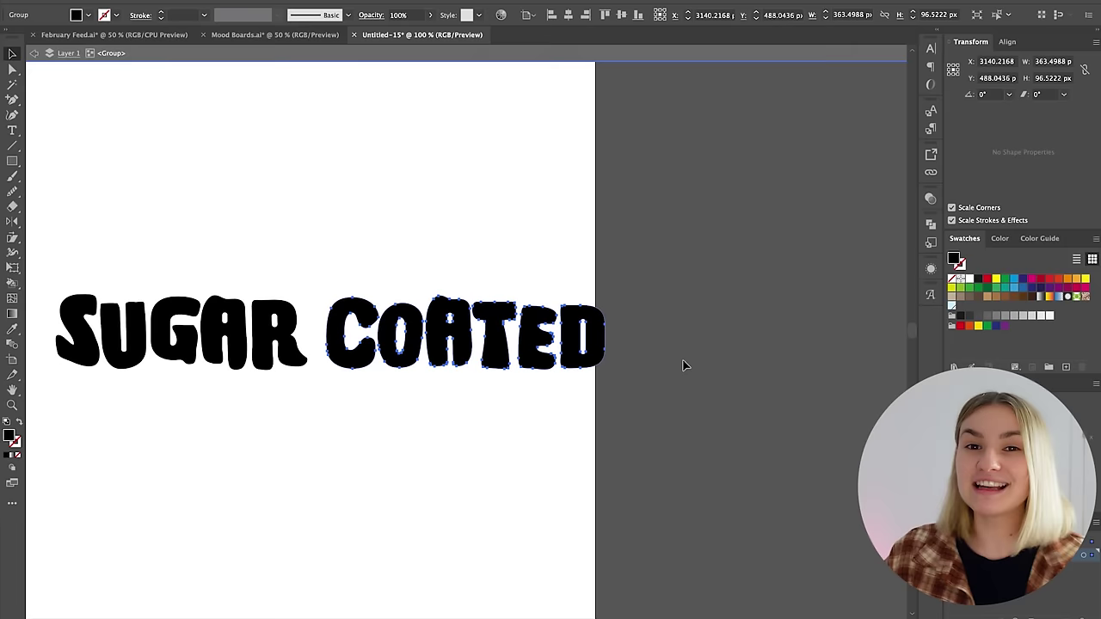
left_click_drag(478, 356, 481, 357)
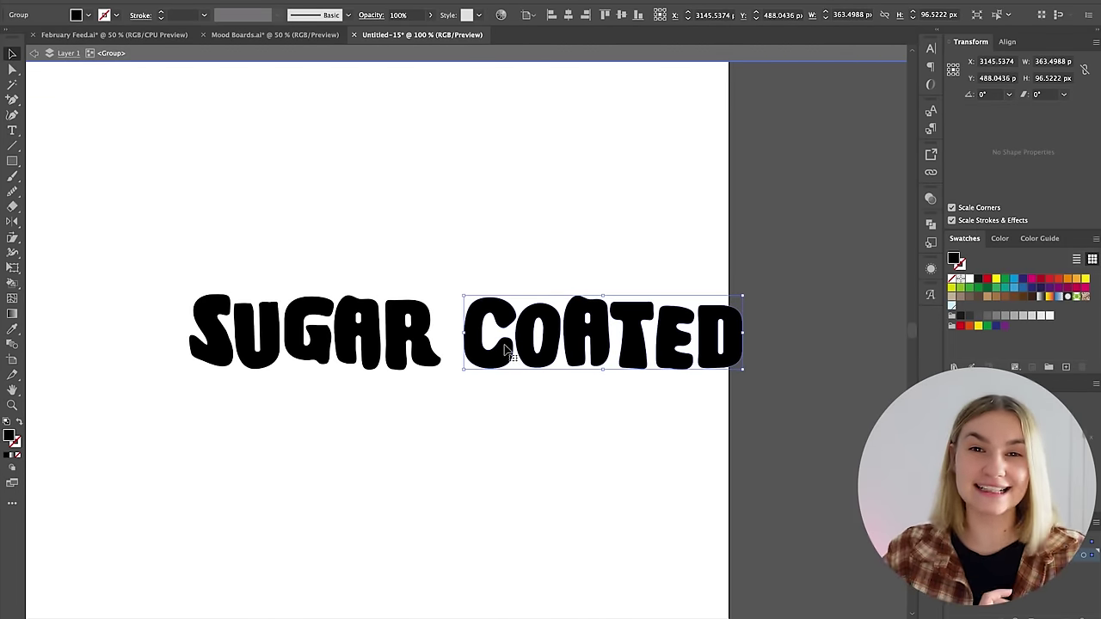
key("ctrl+minus")
key("ctrl+minus")
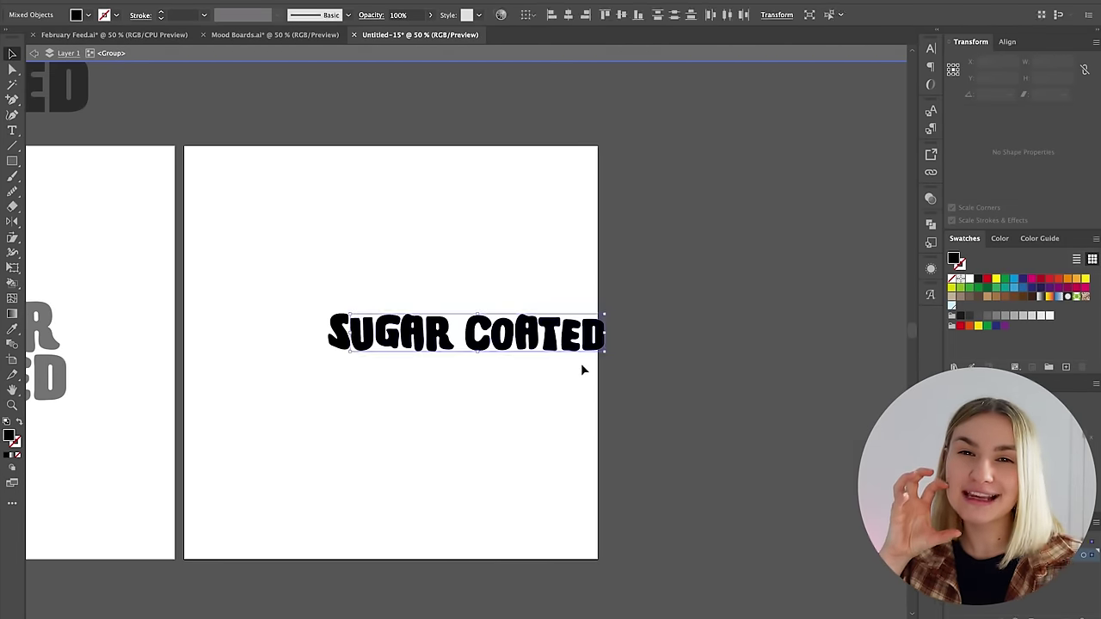
Centre the single-line wordmark and duplicate its artboard to the right.
left_click_drag(563, 211, 563, 212)
key("Escape")
left_click_drag(528, 330, 462, 342)
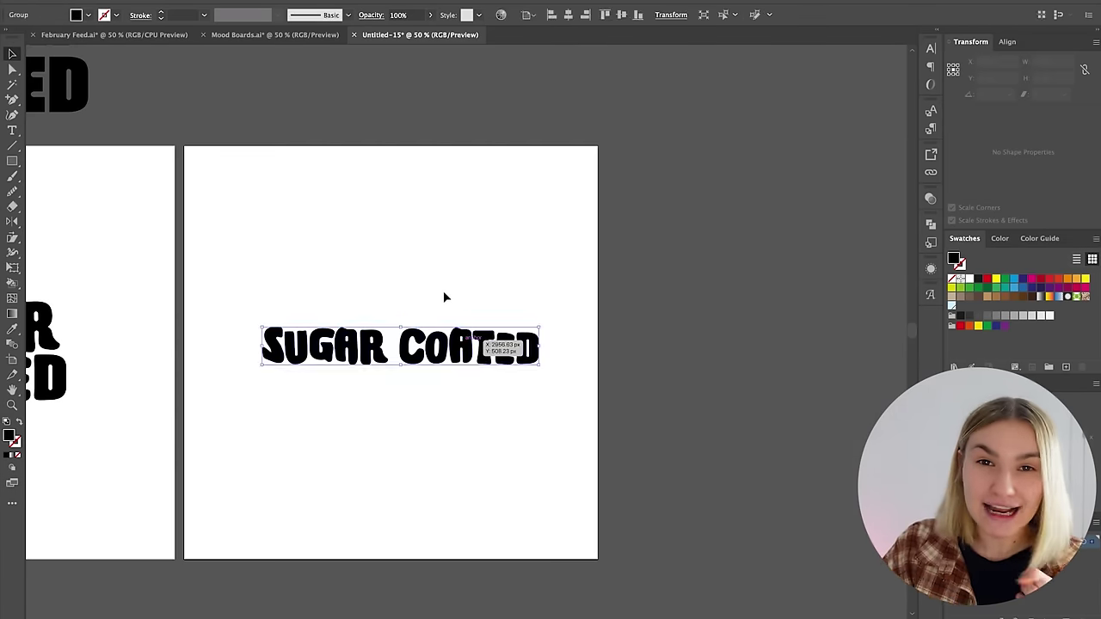
left_click(444, 297)
scroll(444, 288, "left", 6)
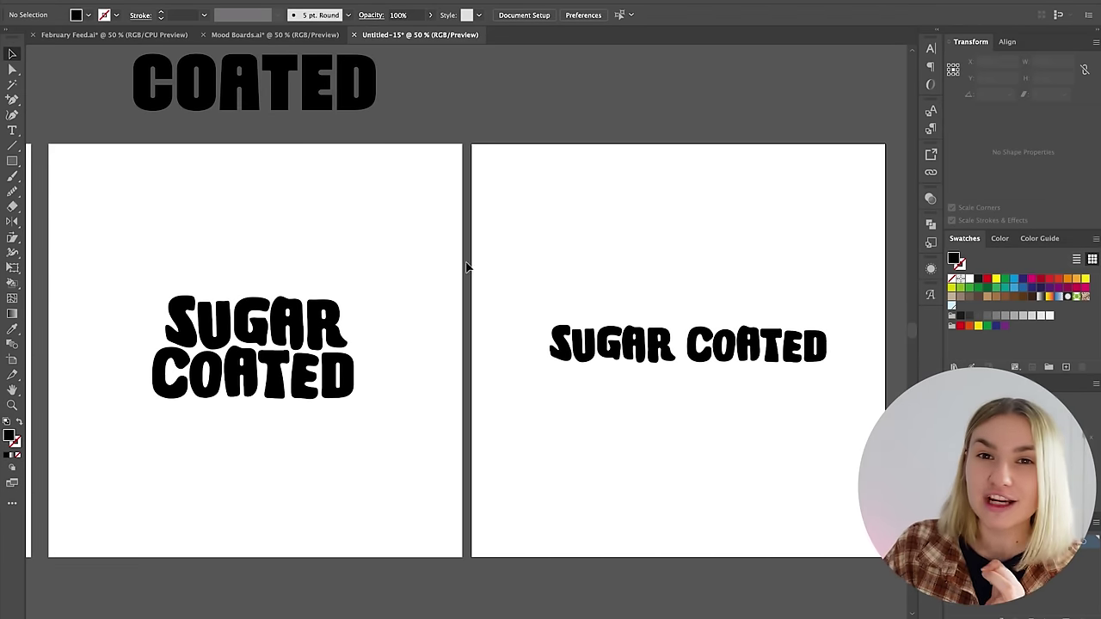
scroll(648, 238, "right", 7)
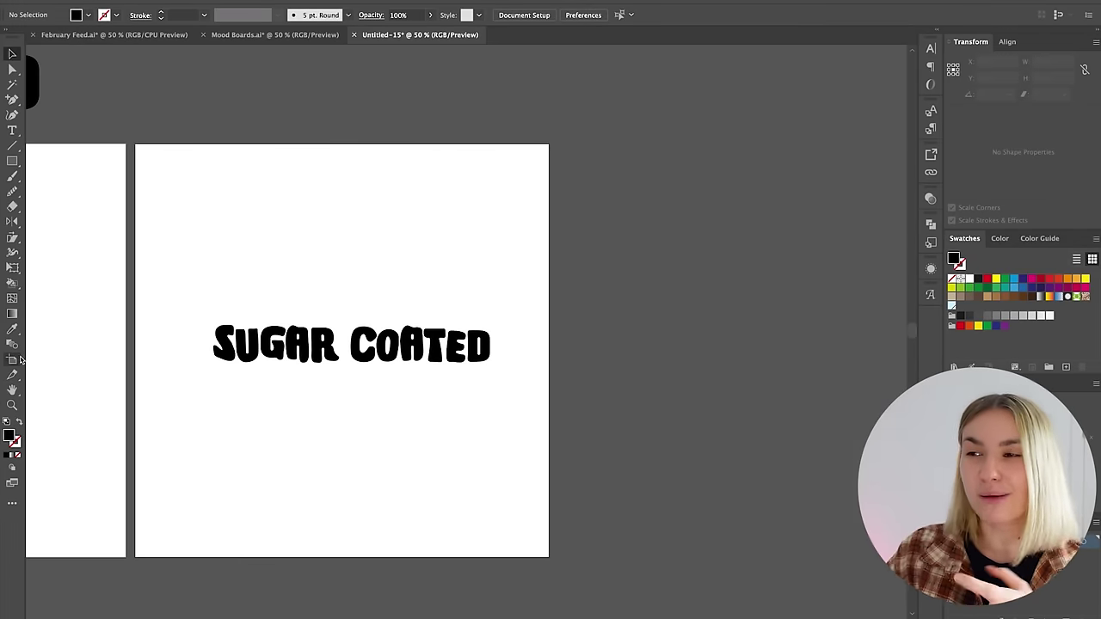
left_click(14, 359)
left_click_drag(203, 405, 634, 386)
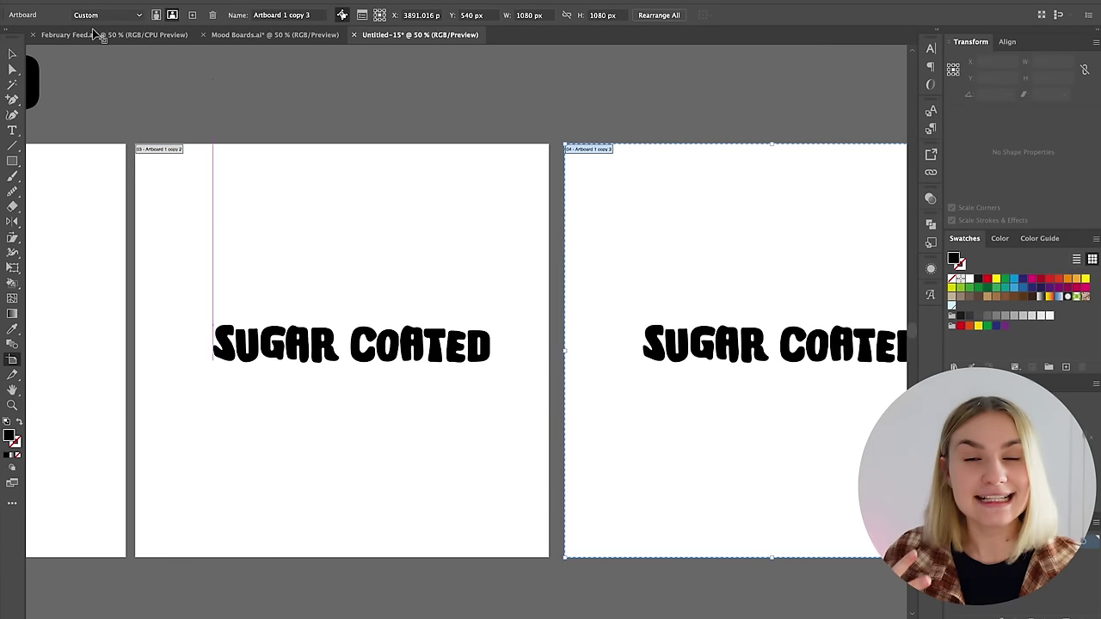